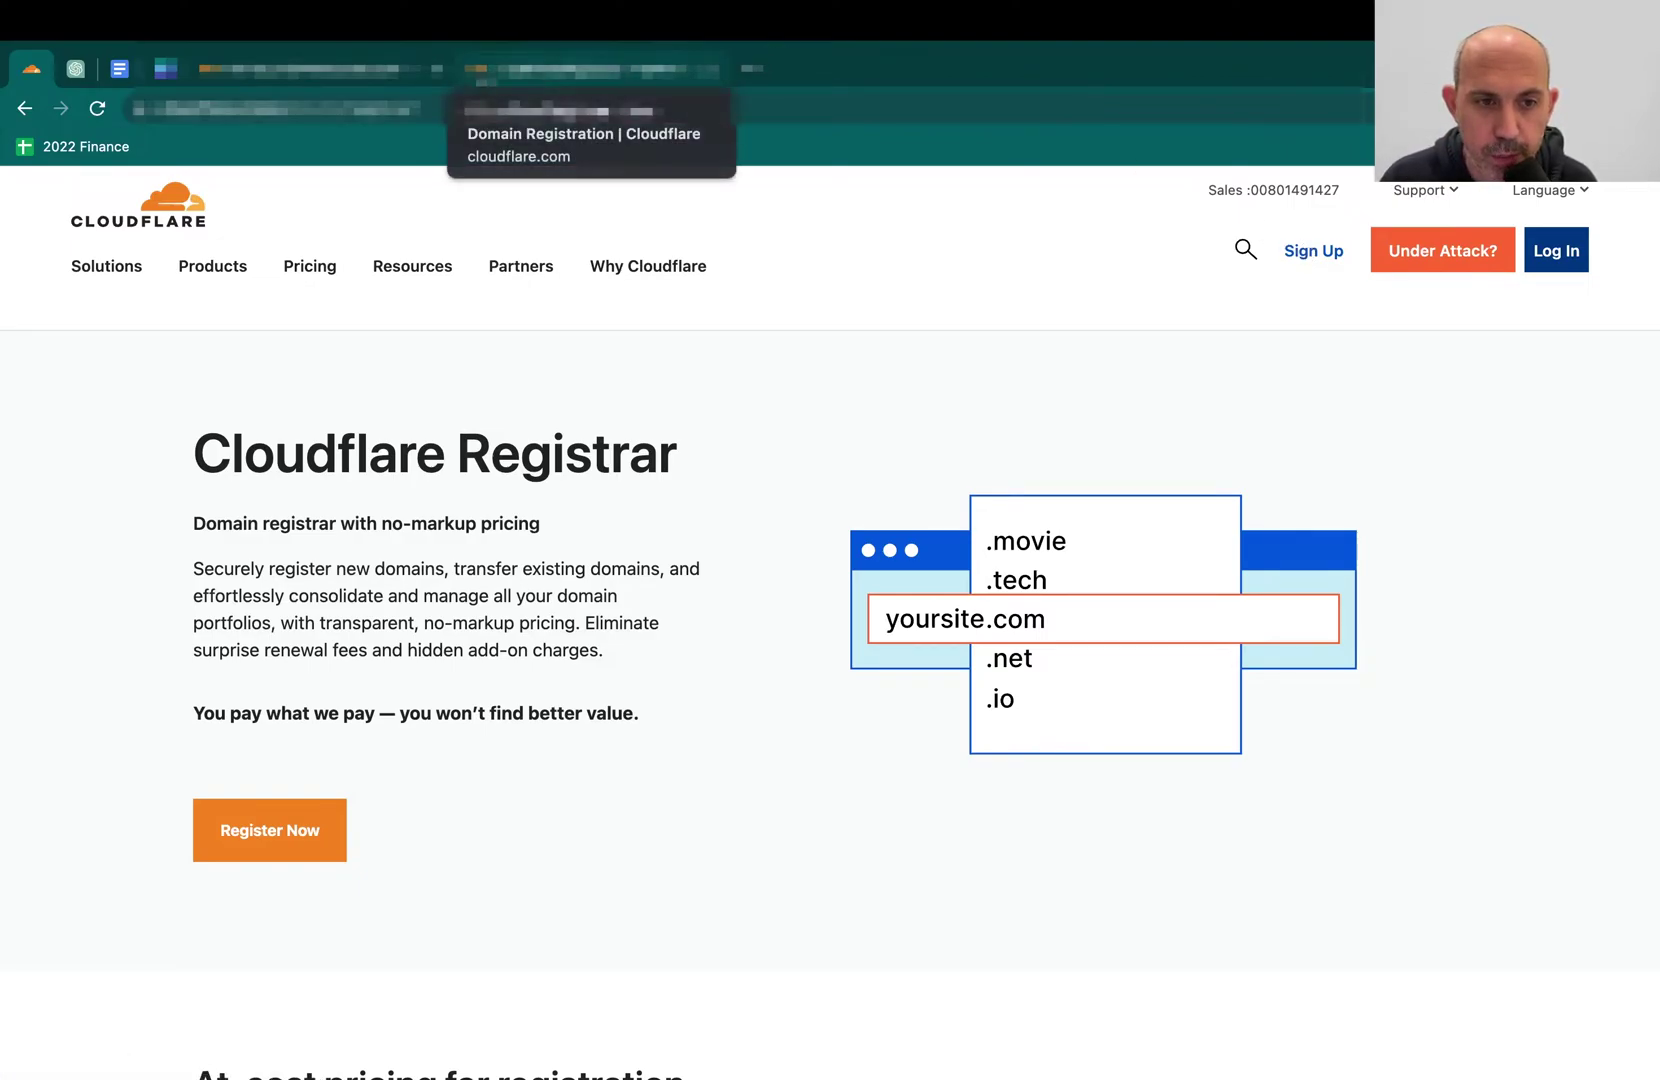
# Enter os2023and.com in the Register Domains search box.
pyautogui.click(320, 68)
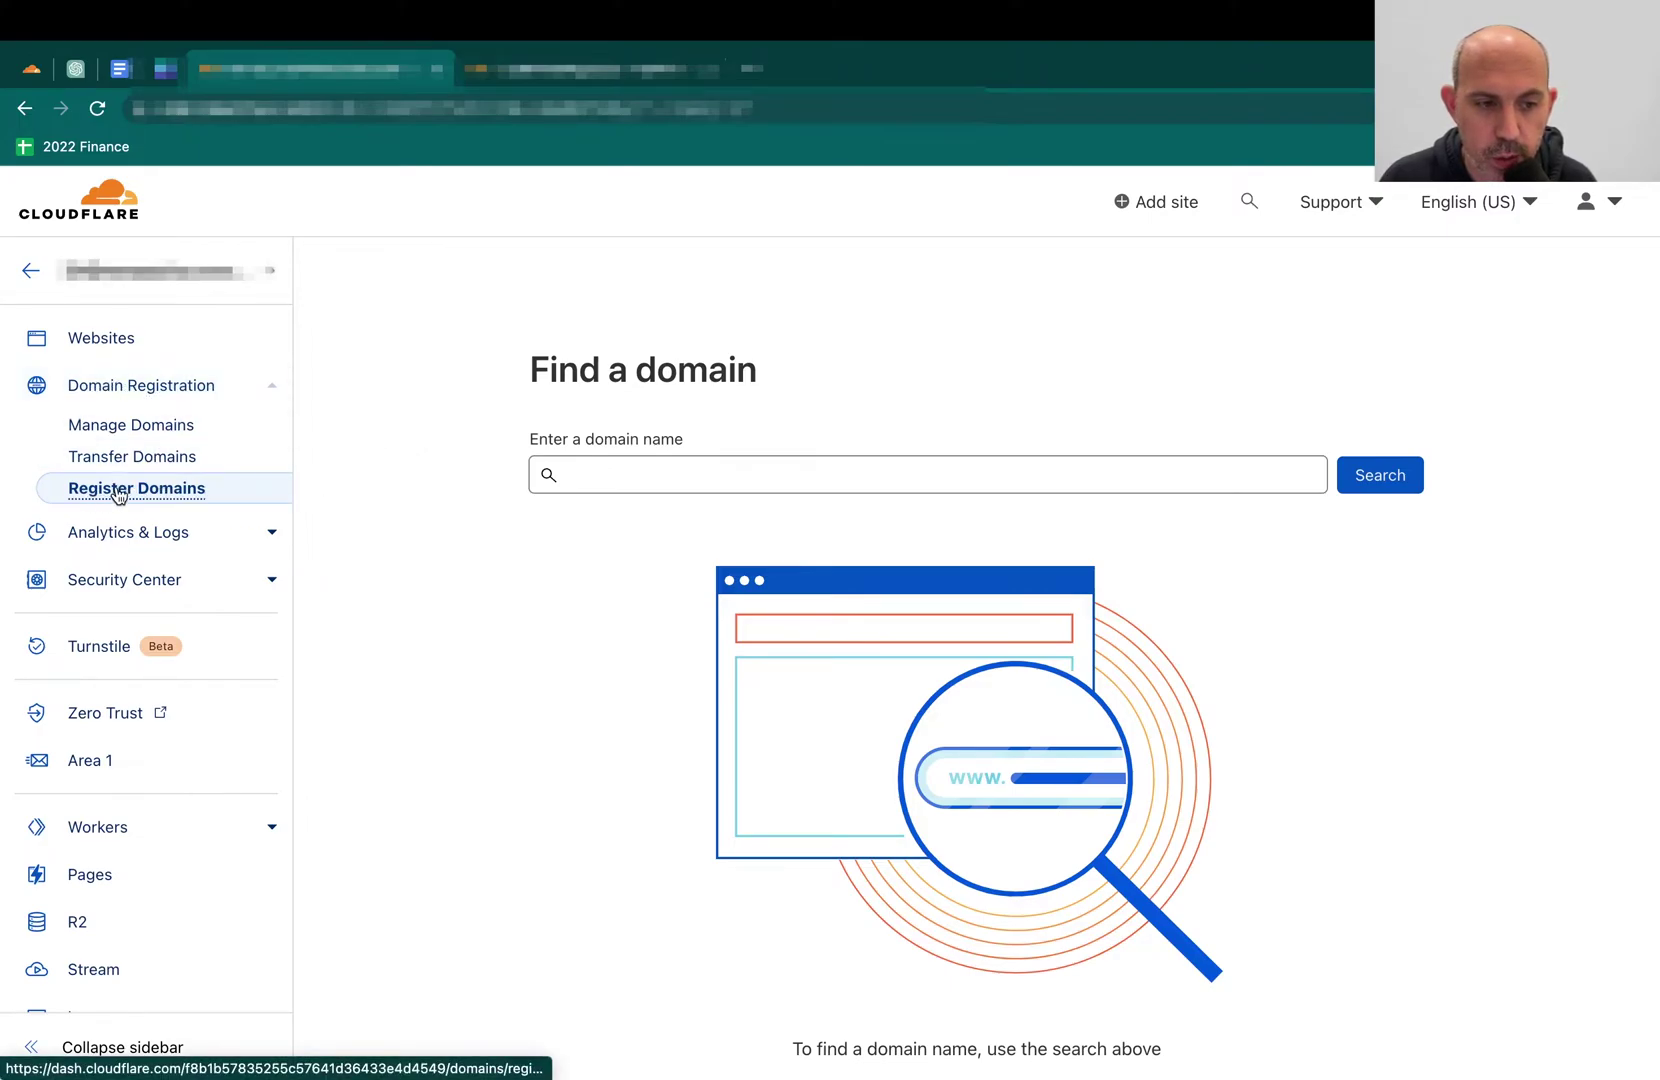
pyautogui.click(688, 476)
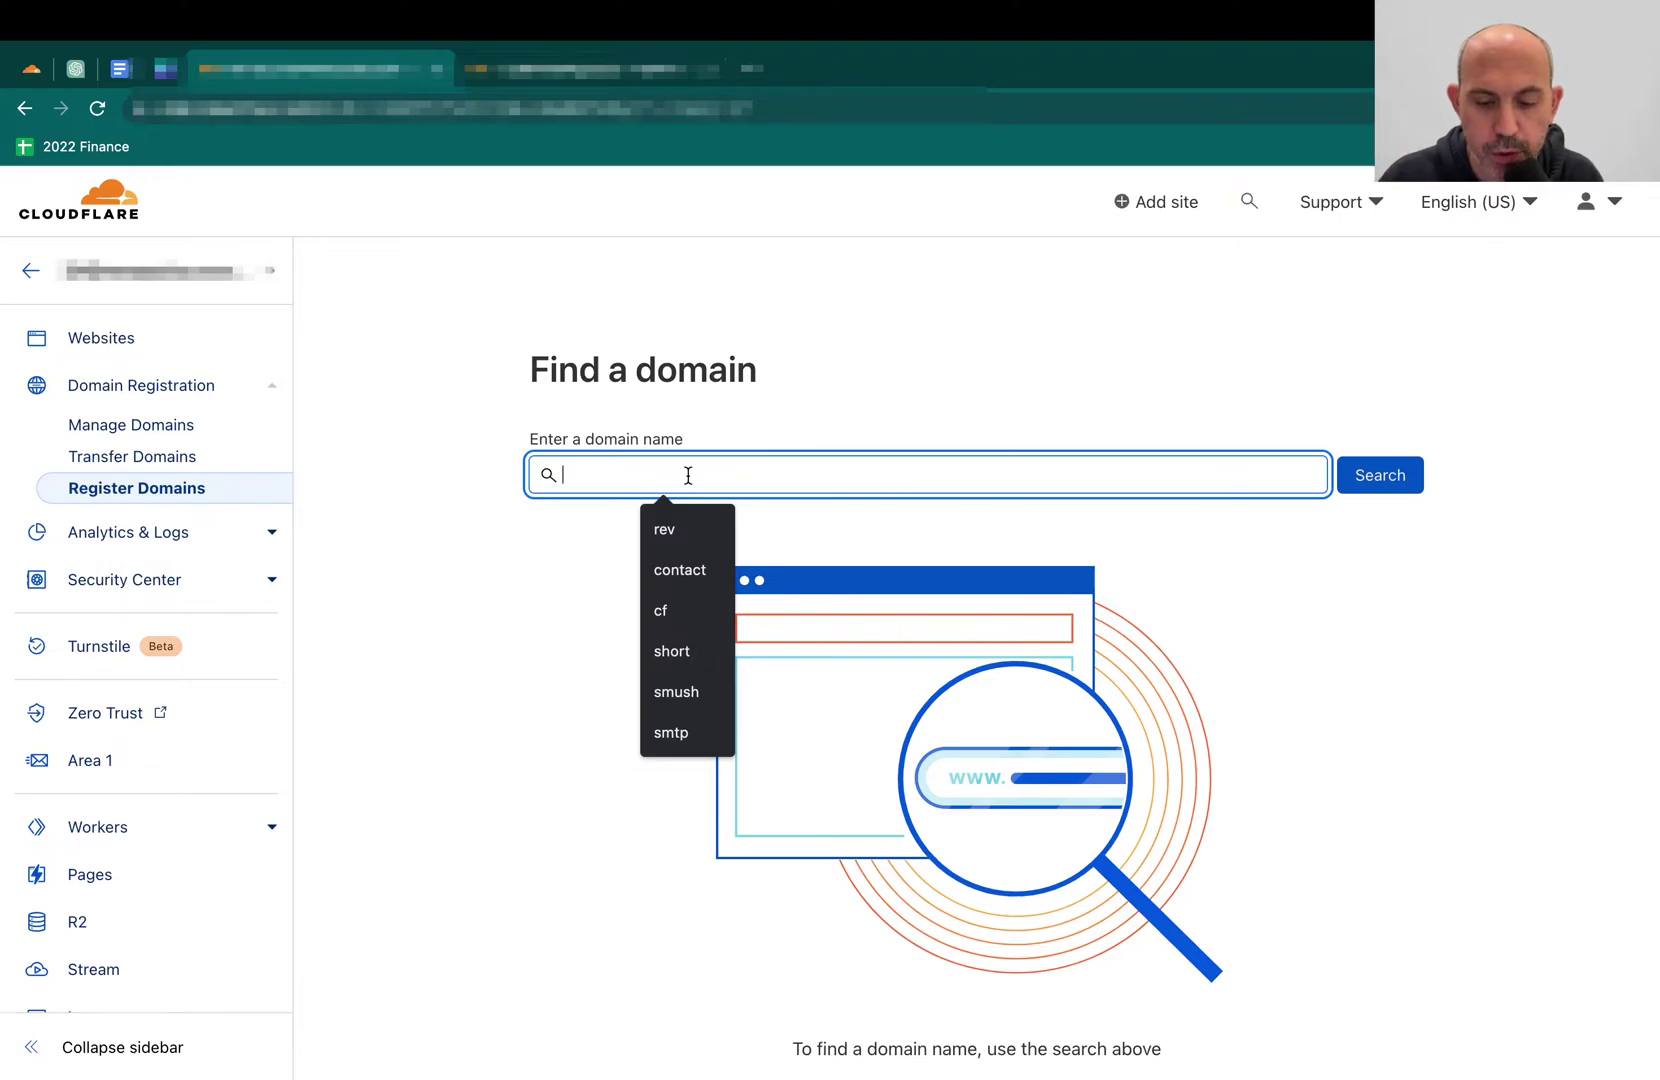
pyautogui.write('os')
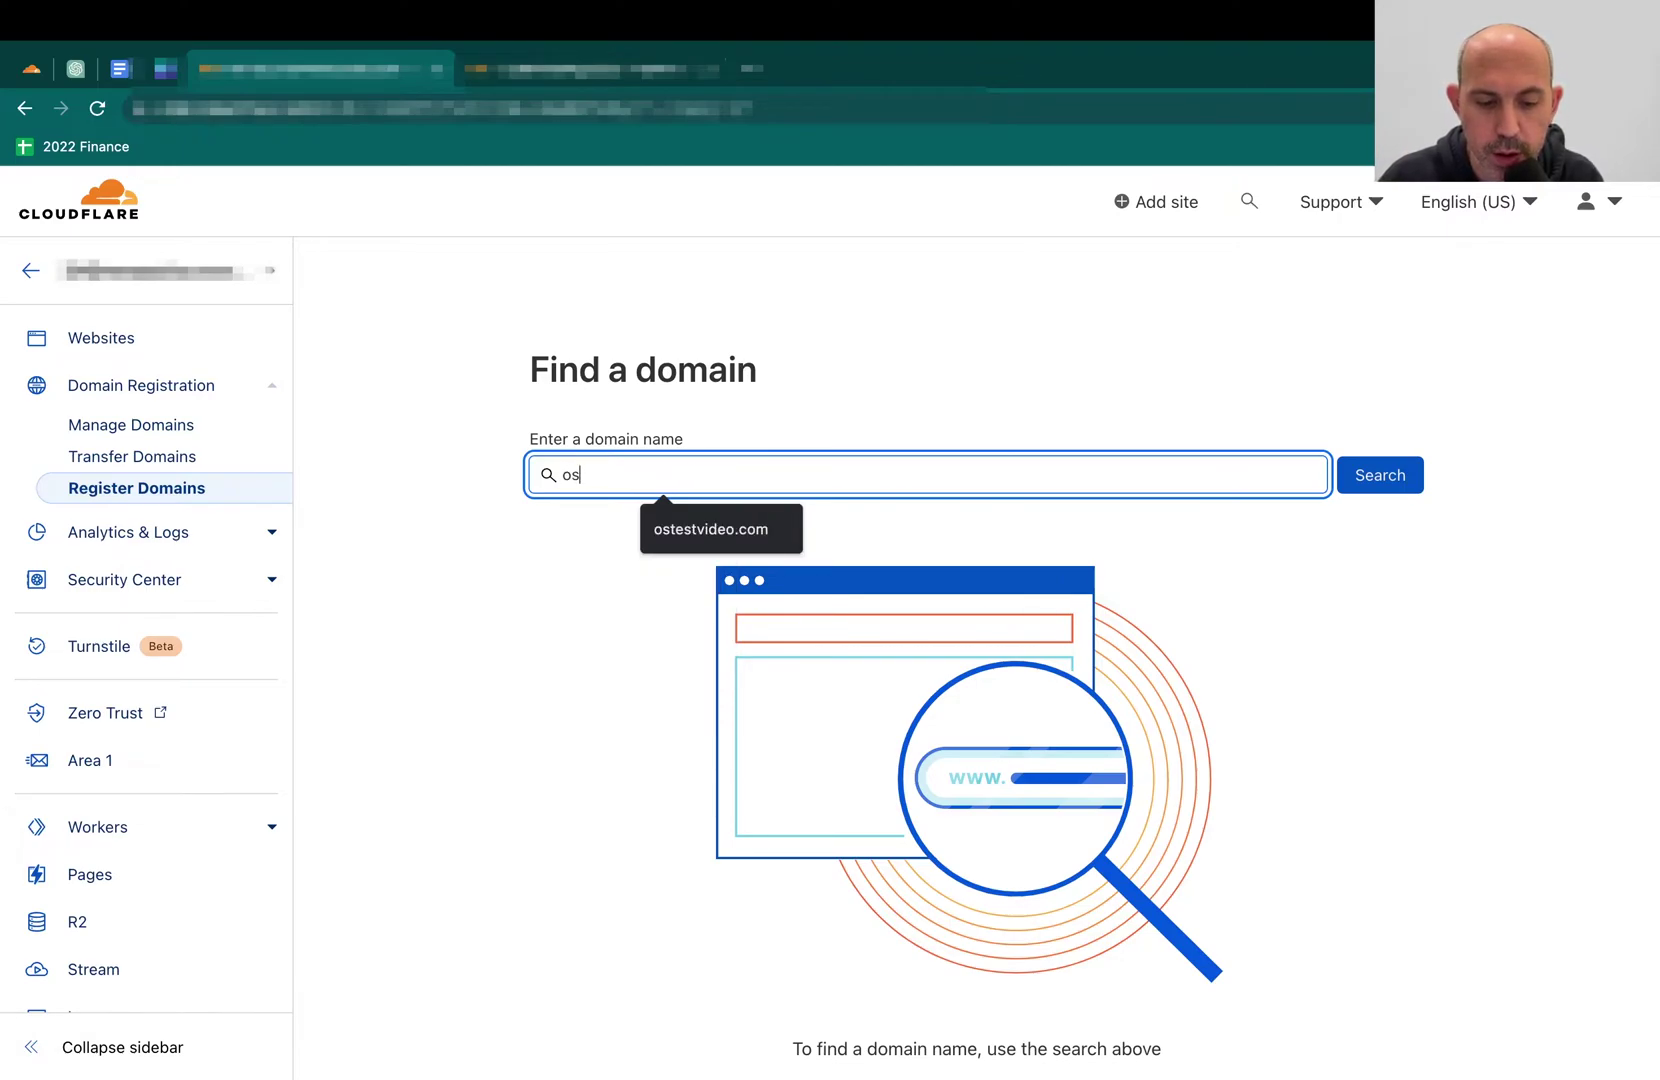
pyautogui.write('2023')
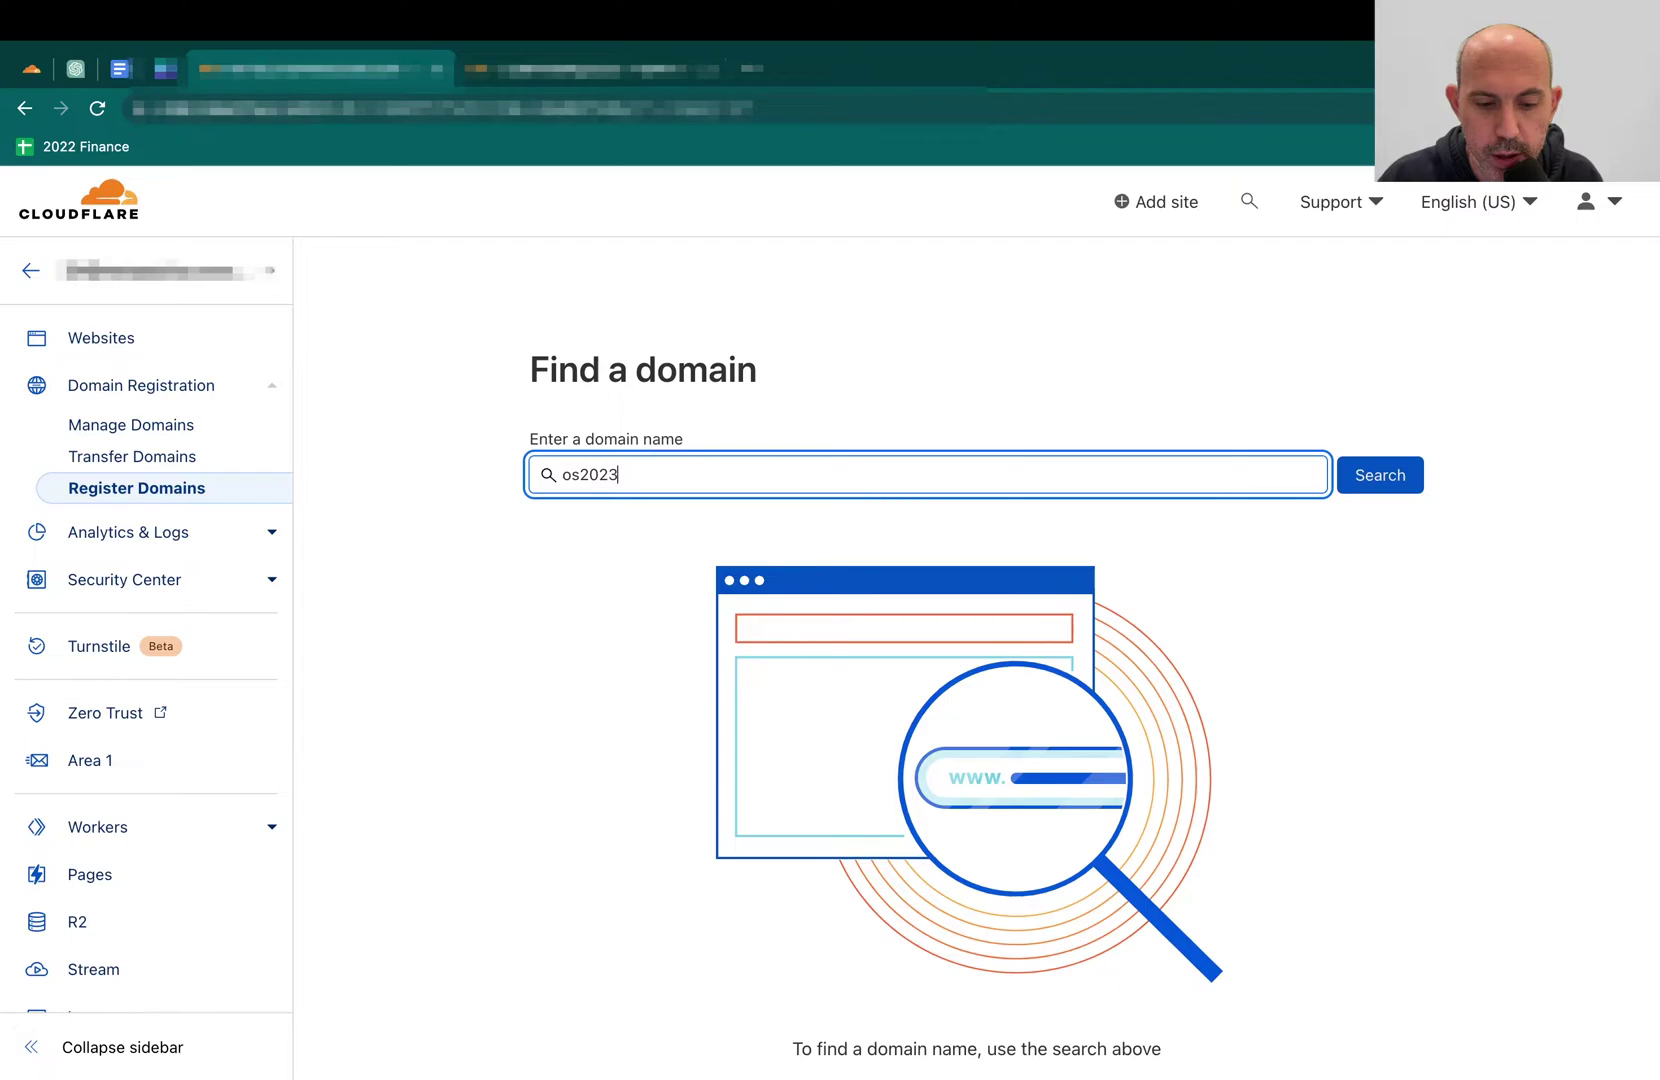
pyautogui.write('and.com')
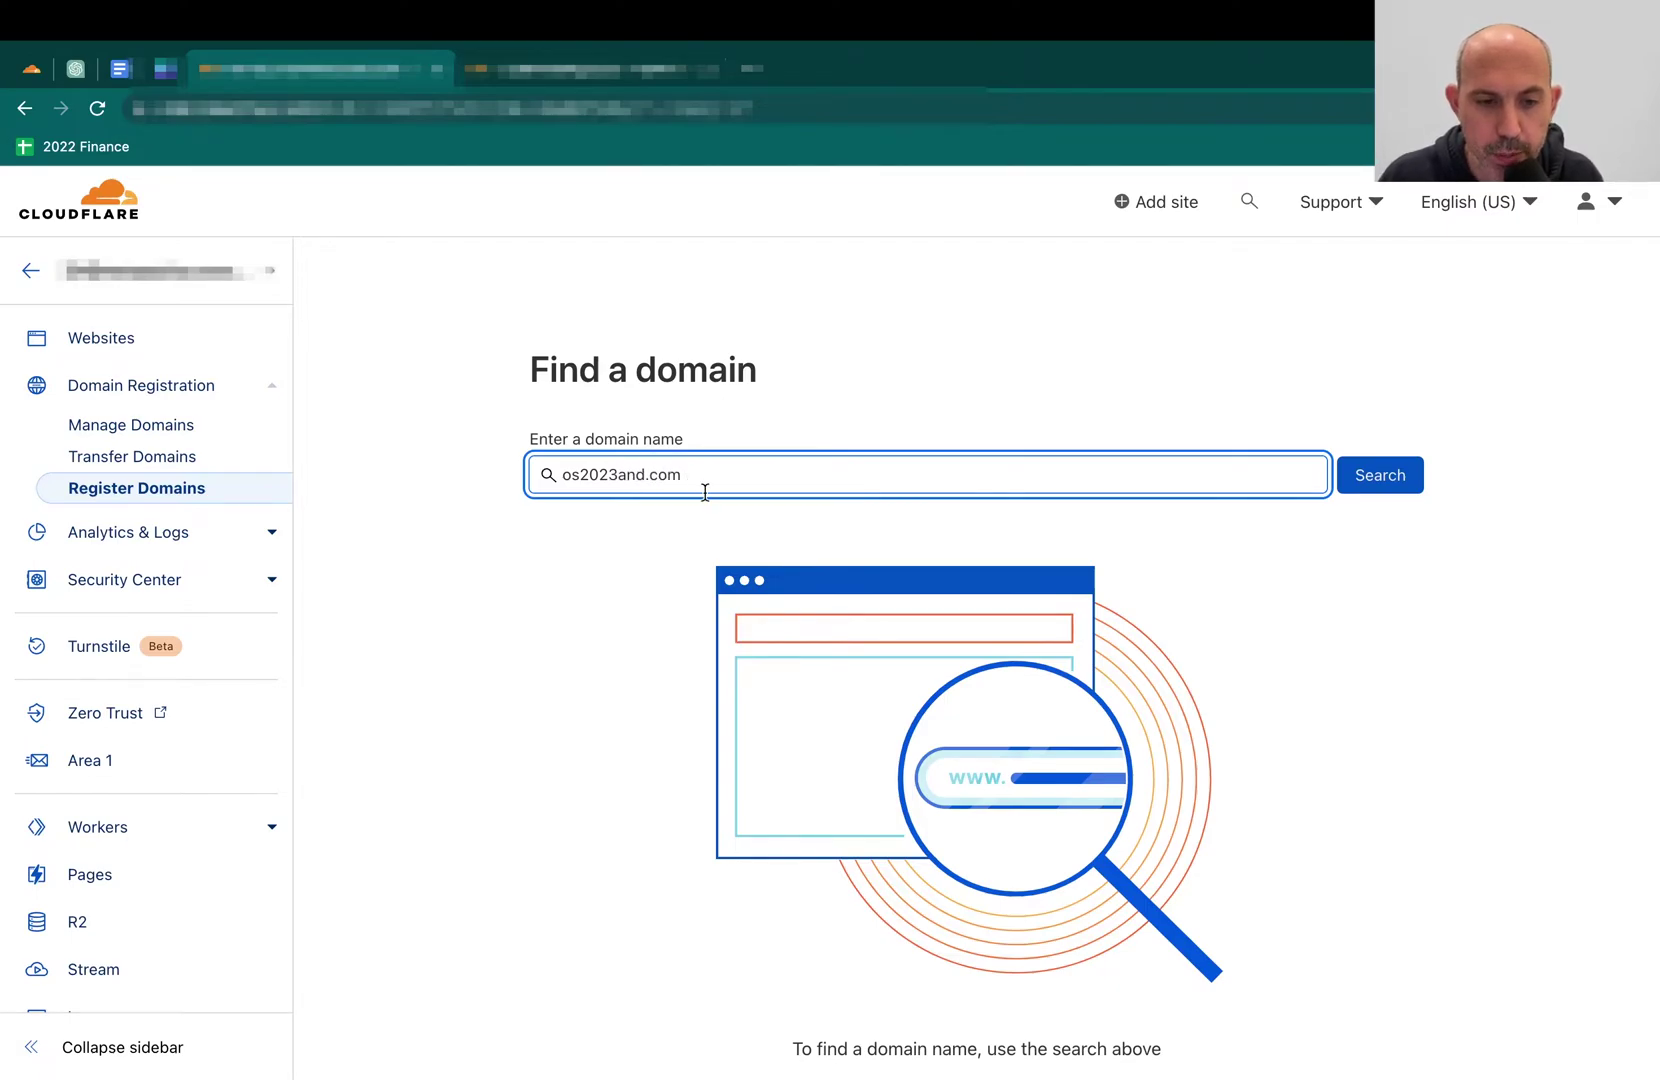
pyautogui.doubleClick(709, 476)
# Search for os2023and.com and highlight the available result and its $9.15 price.
pyautogui.click(1404, 476)
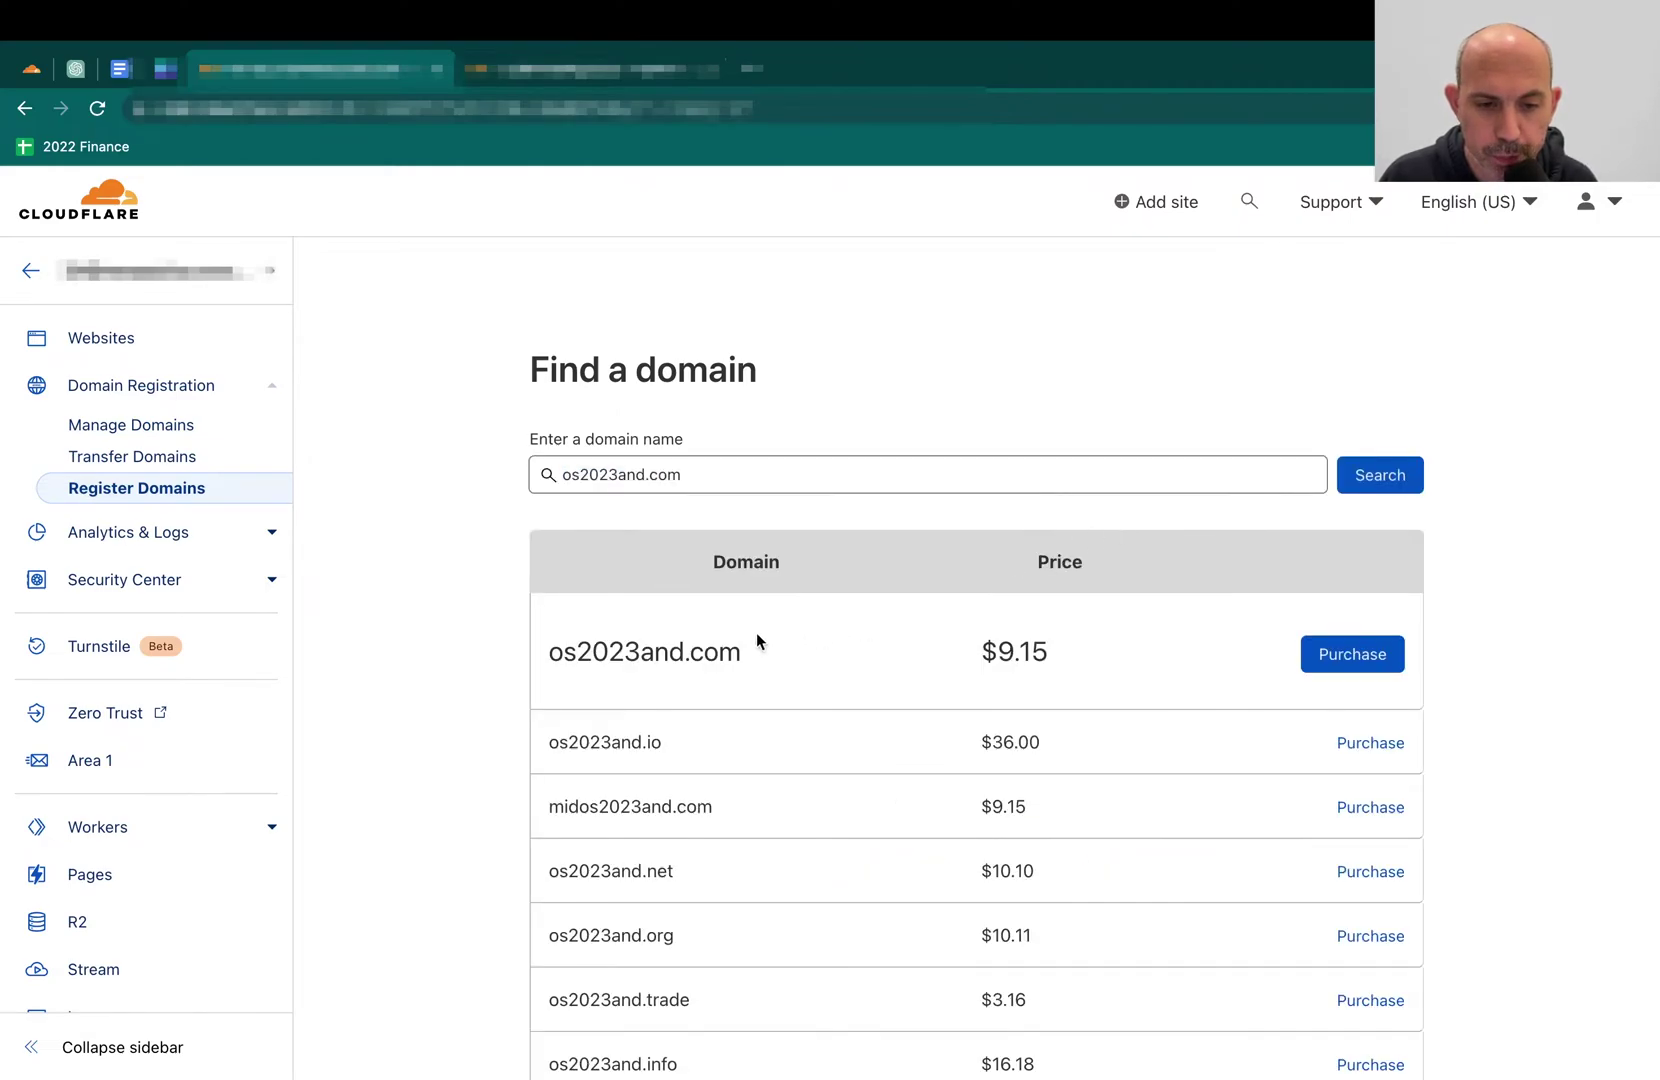
pyautogui.moveTo(565, 661); pyautogui.dragTo(756, 665)
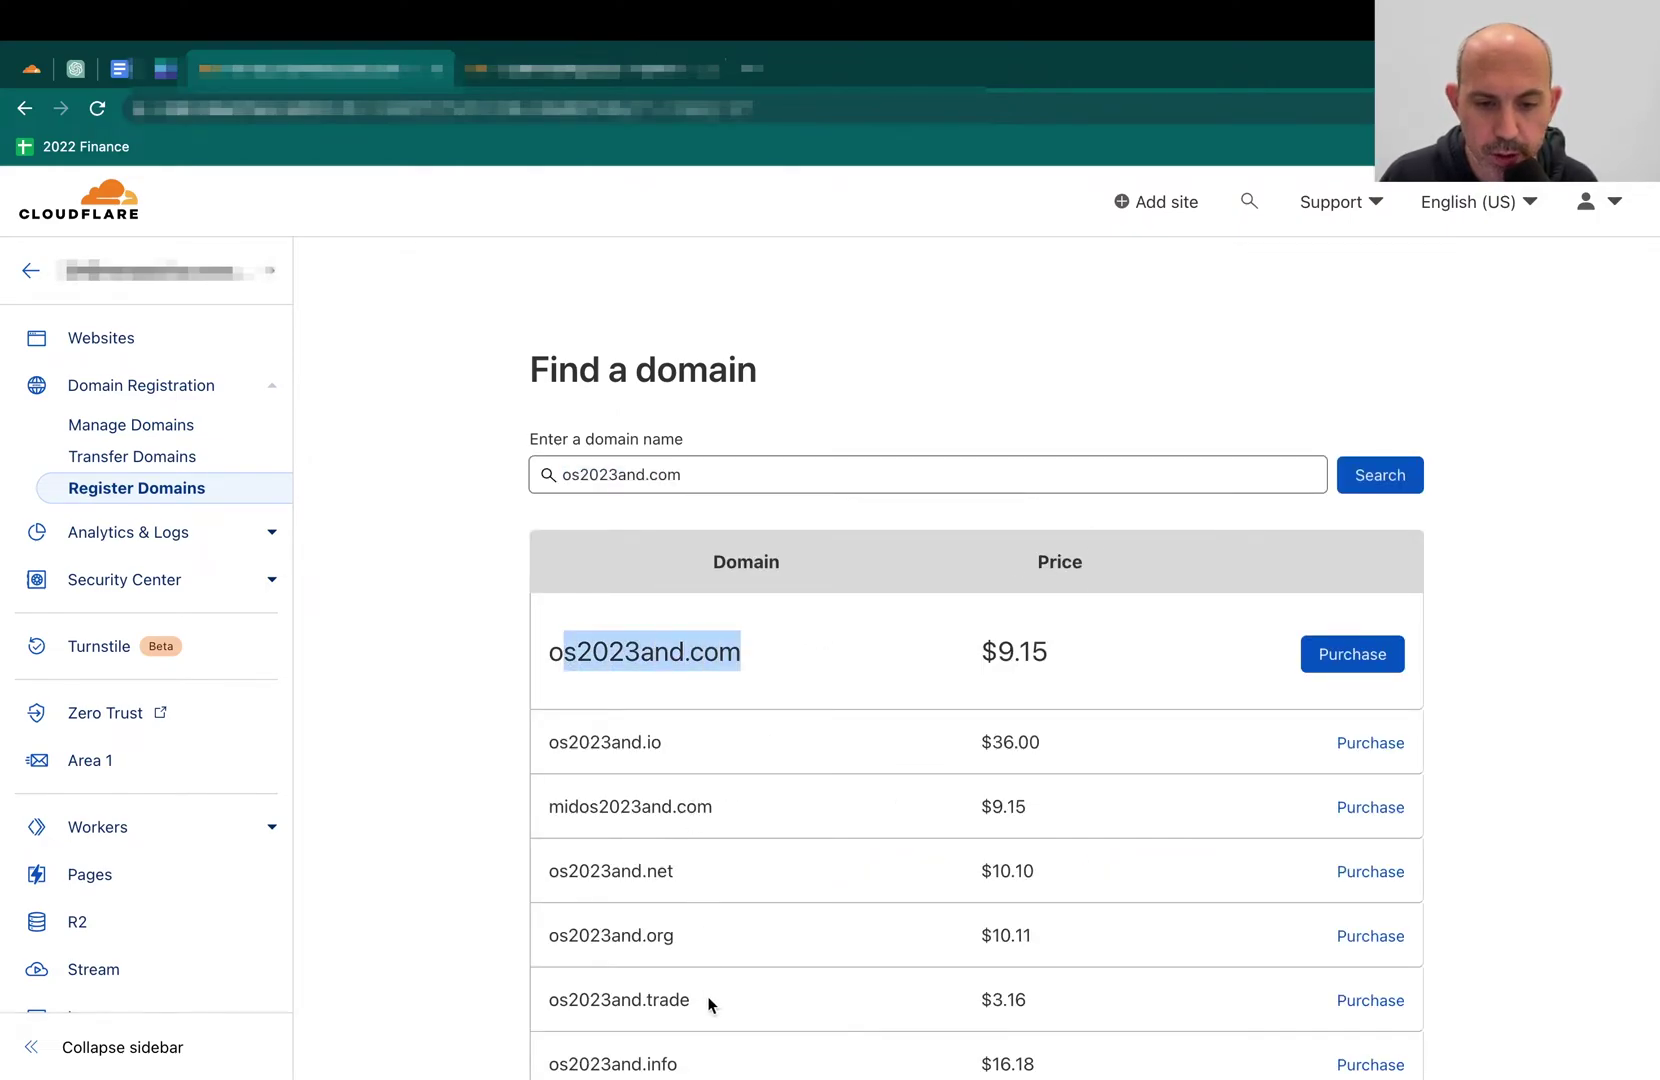
pyautogui.click(698, 651)
pyautogui.moveTo(579, 651); pyautogui.dragTo(982, 652)
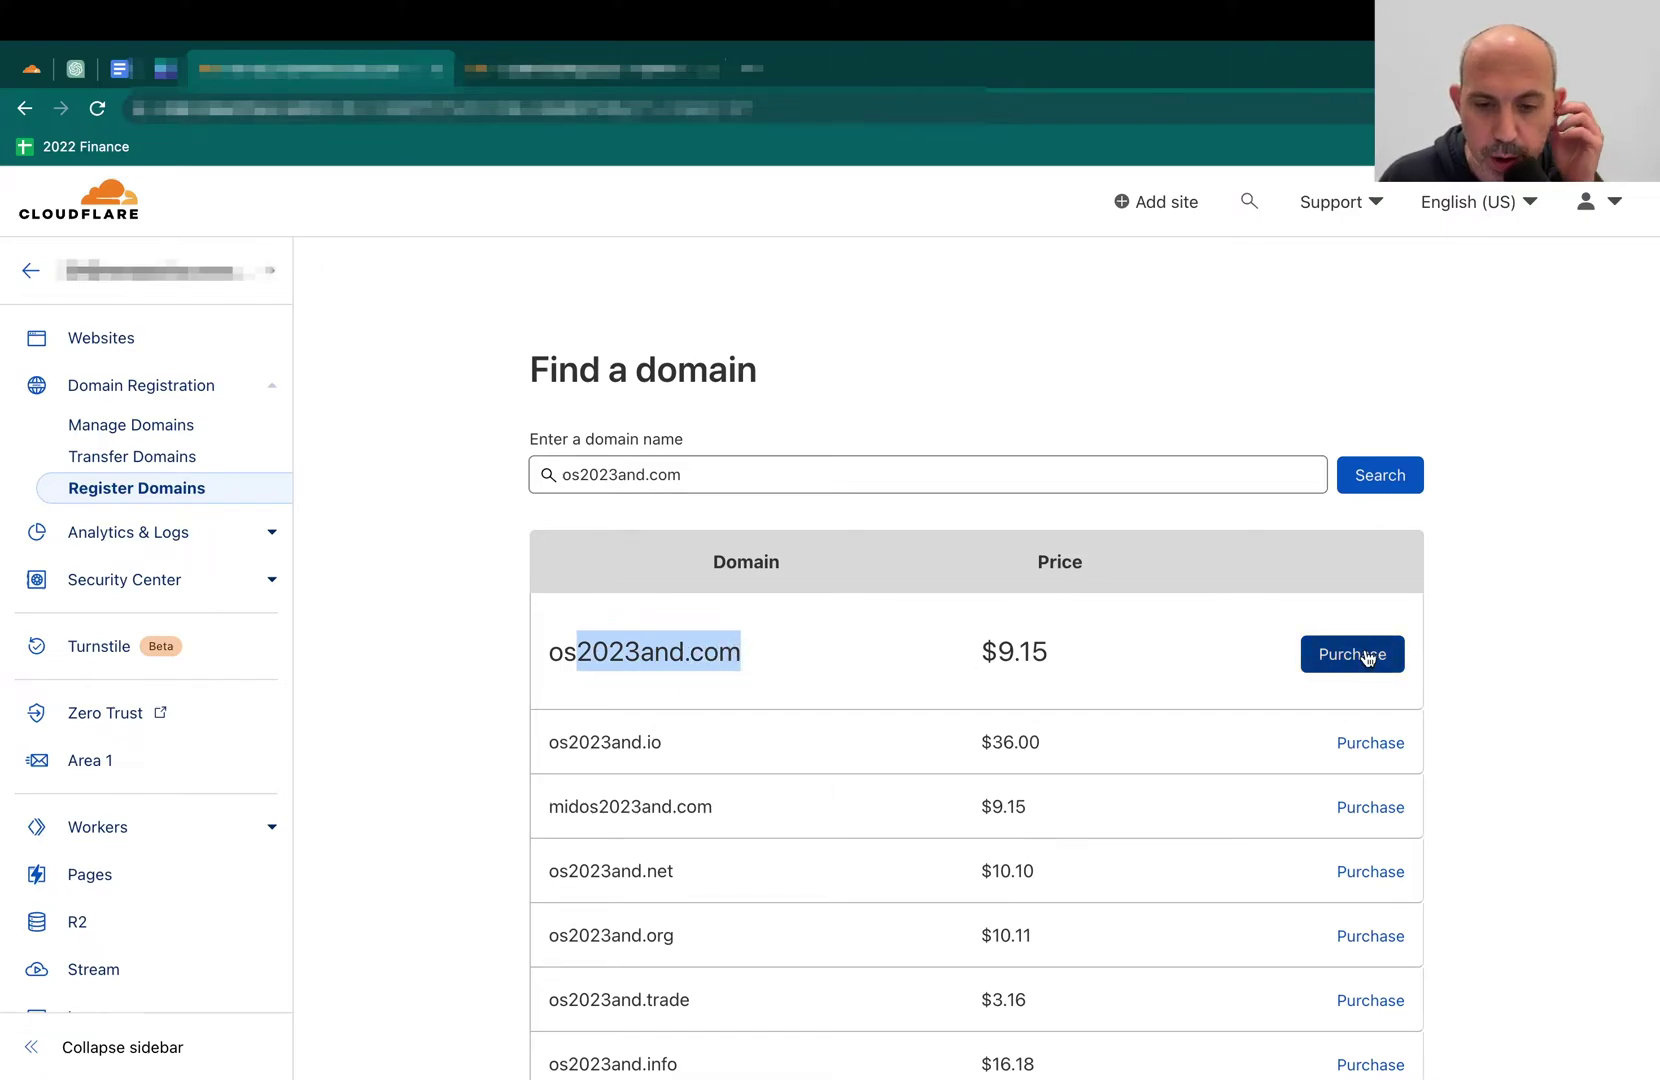
pyautogui.tripleClick(1090, 652)
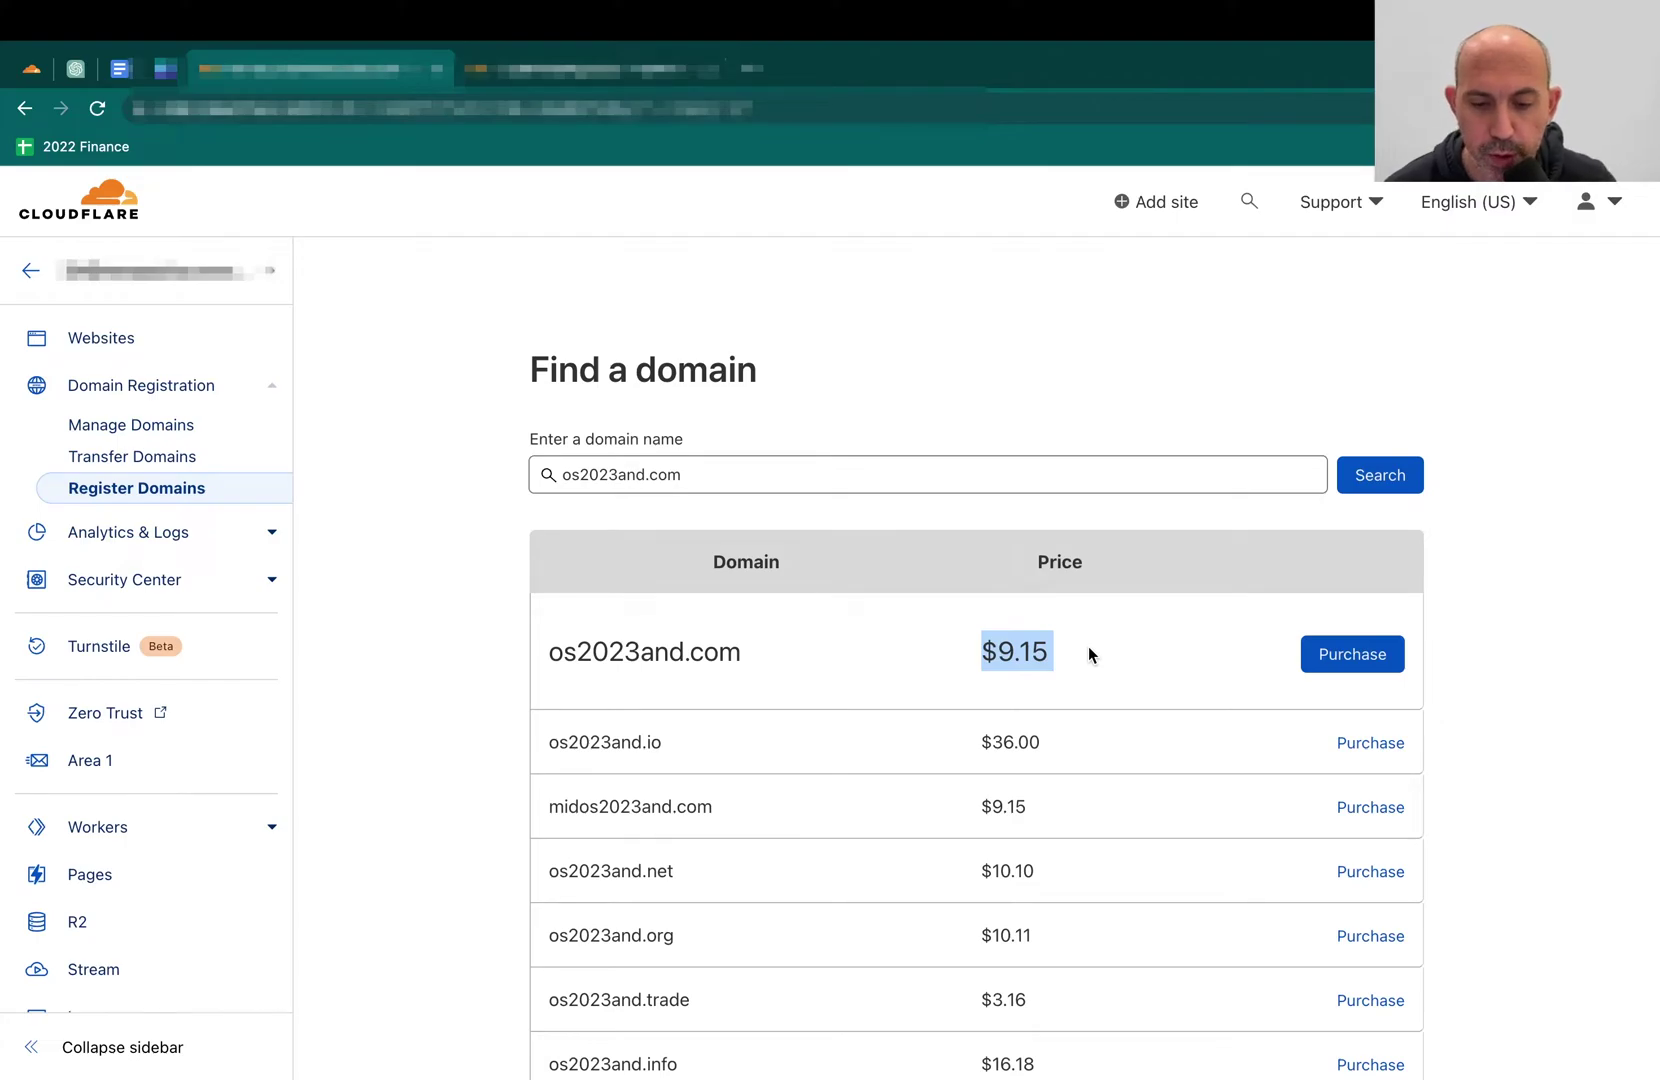
pyautogui.click(1090, 652)
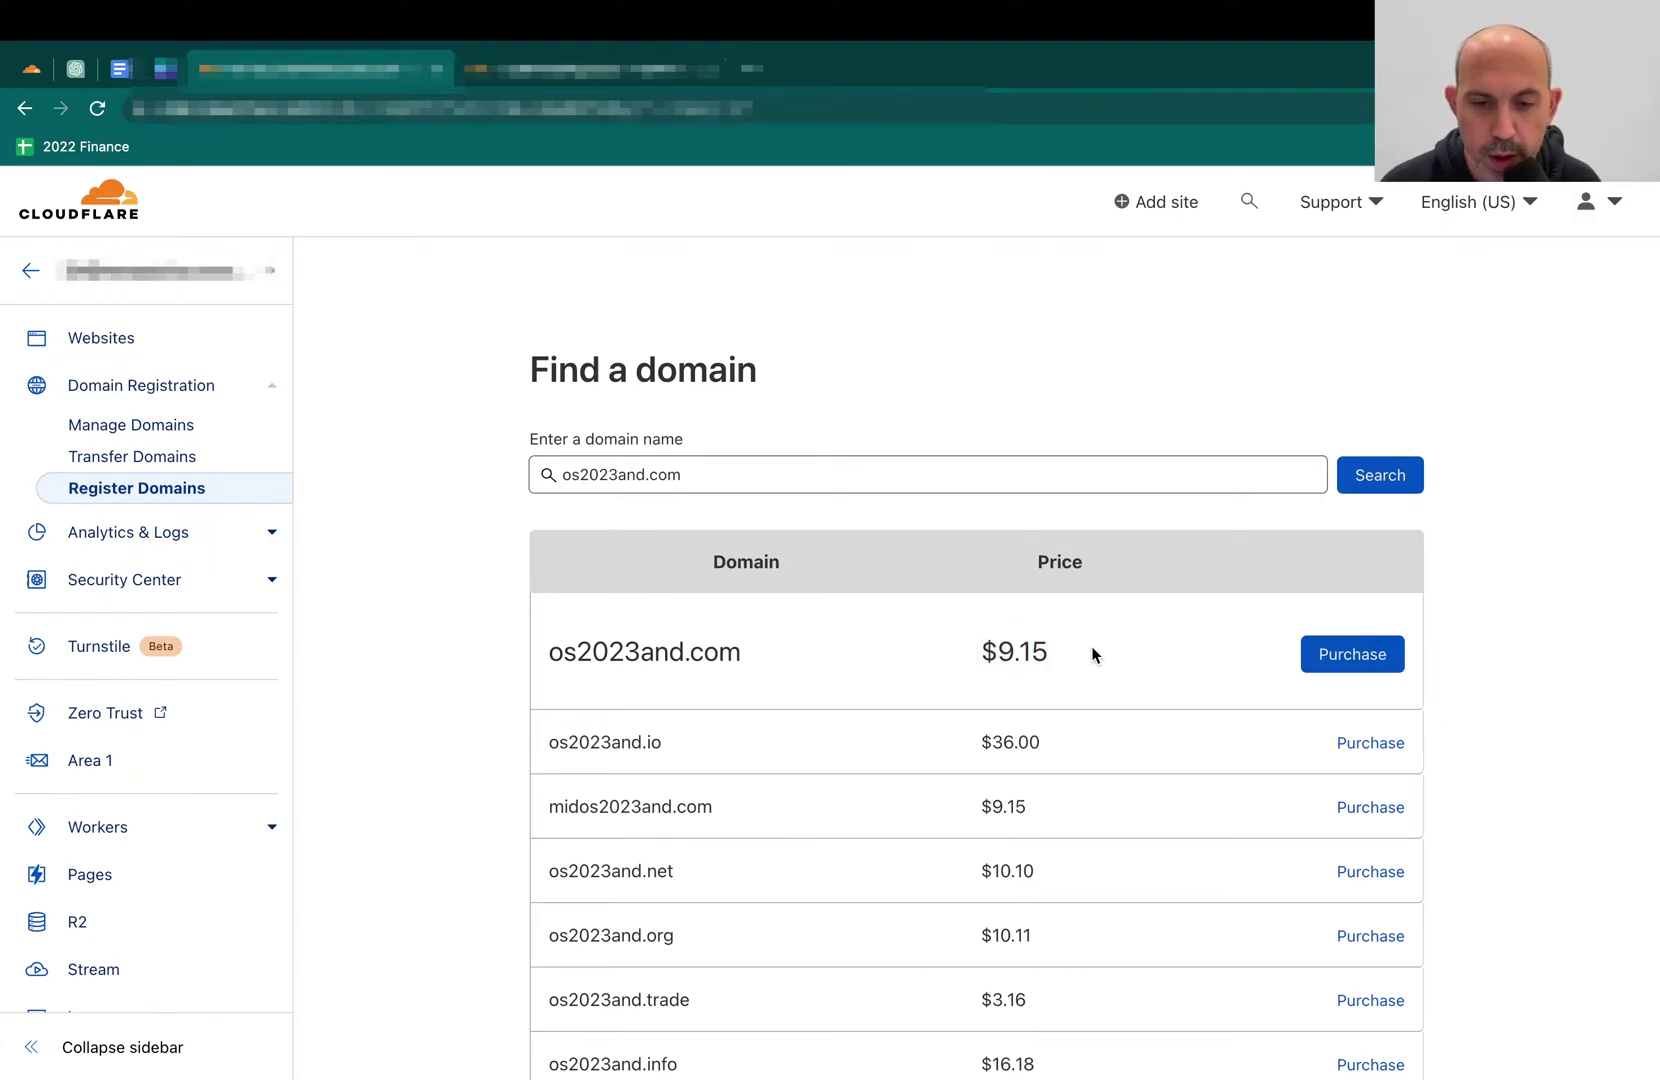
# Start buying os2023and.com with a 1-year $9.15 term and highlight the legal record note.
pyautogui.click(1368, 655)
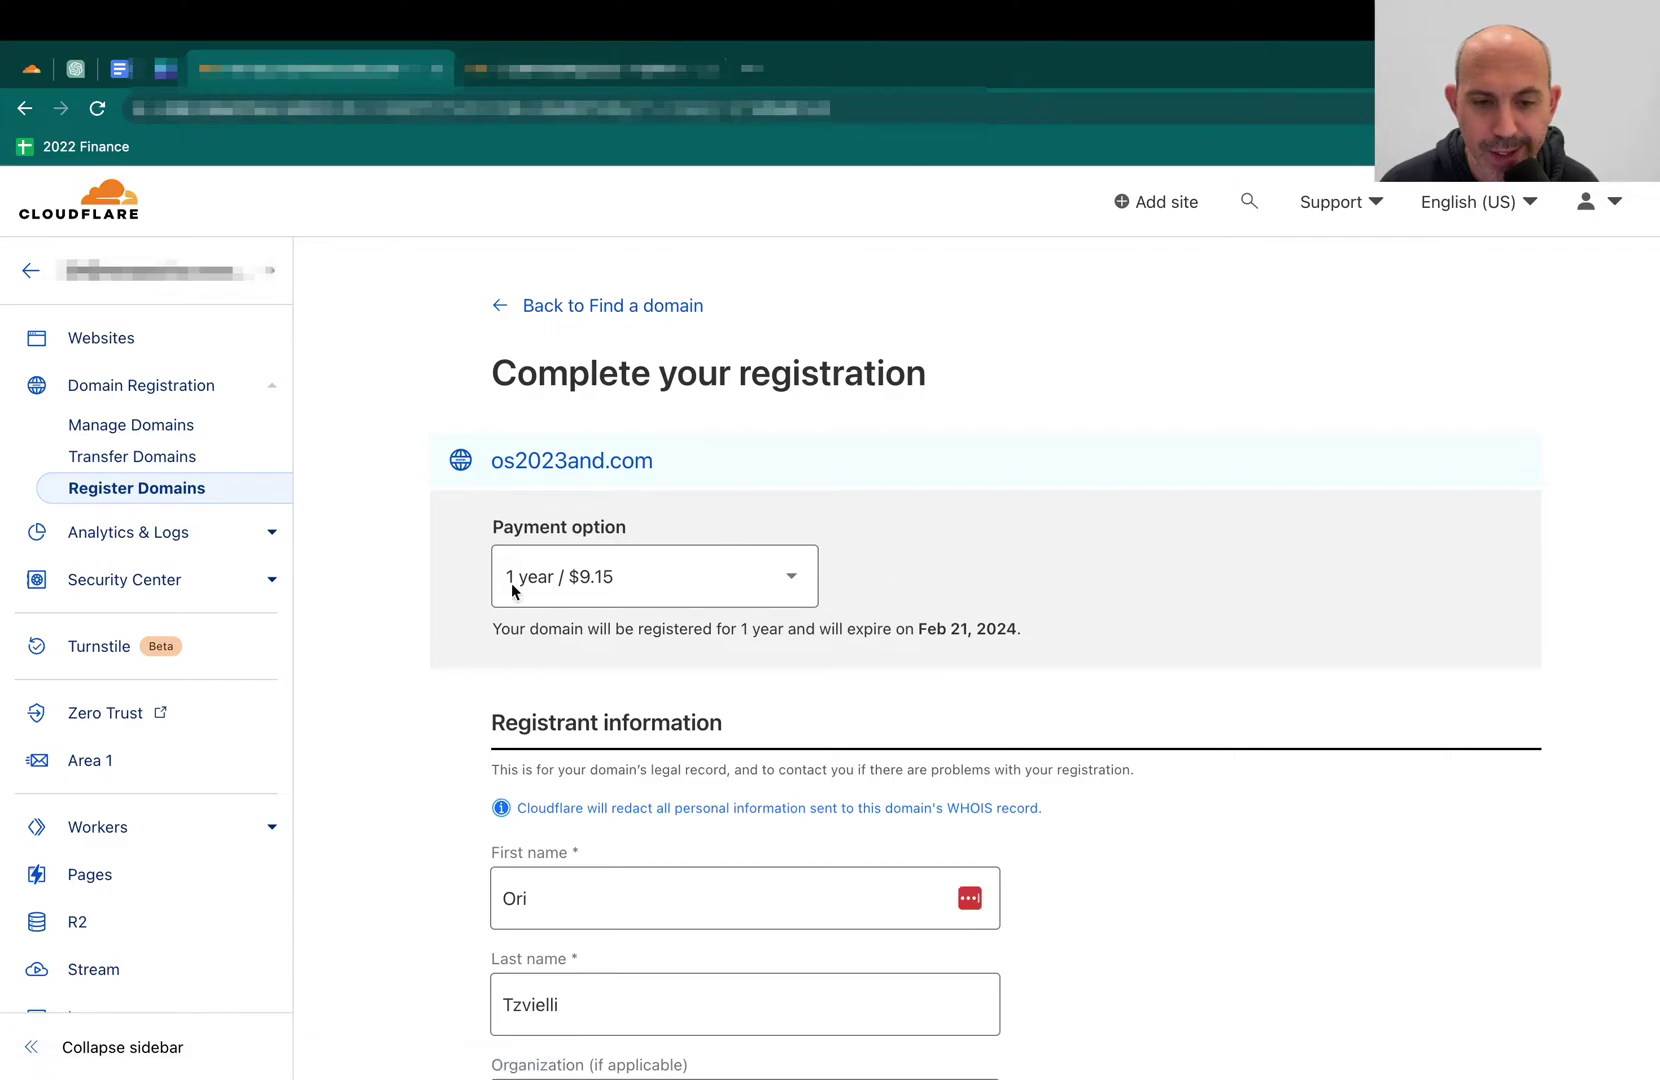
pyautogui.click(572, 595)
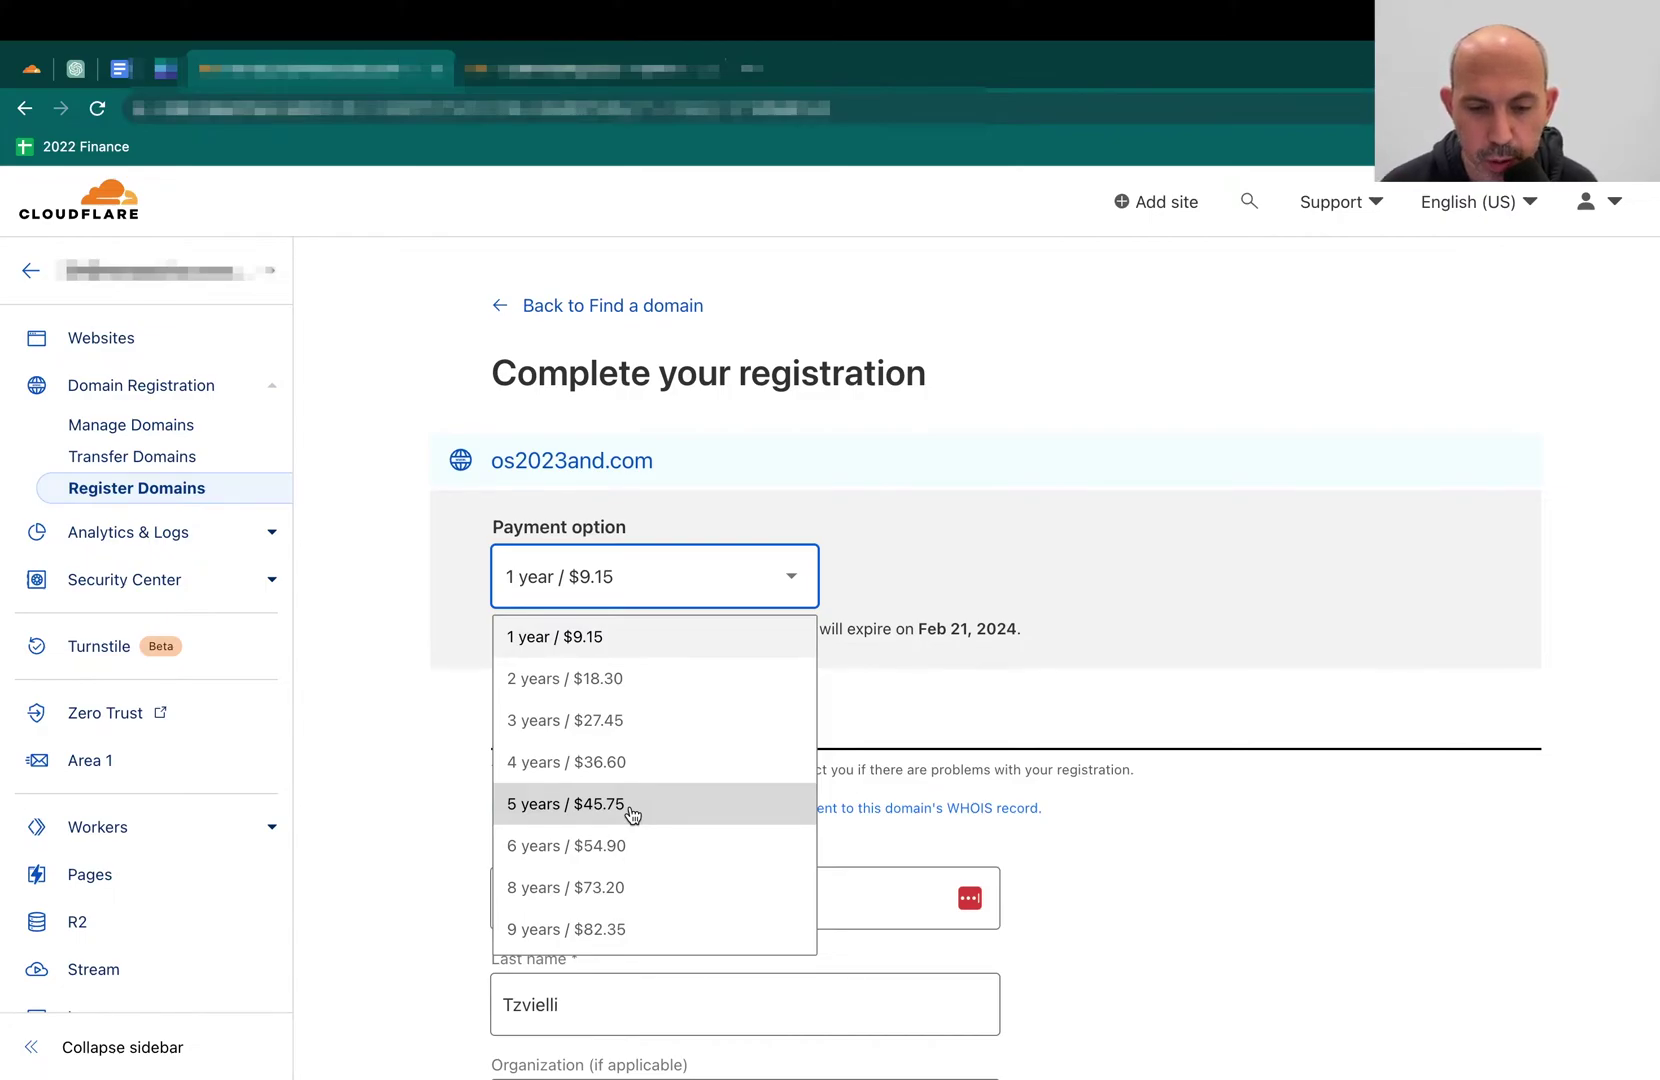
pyautogui.click(1112, 578)
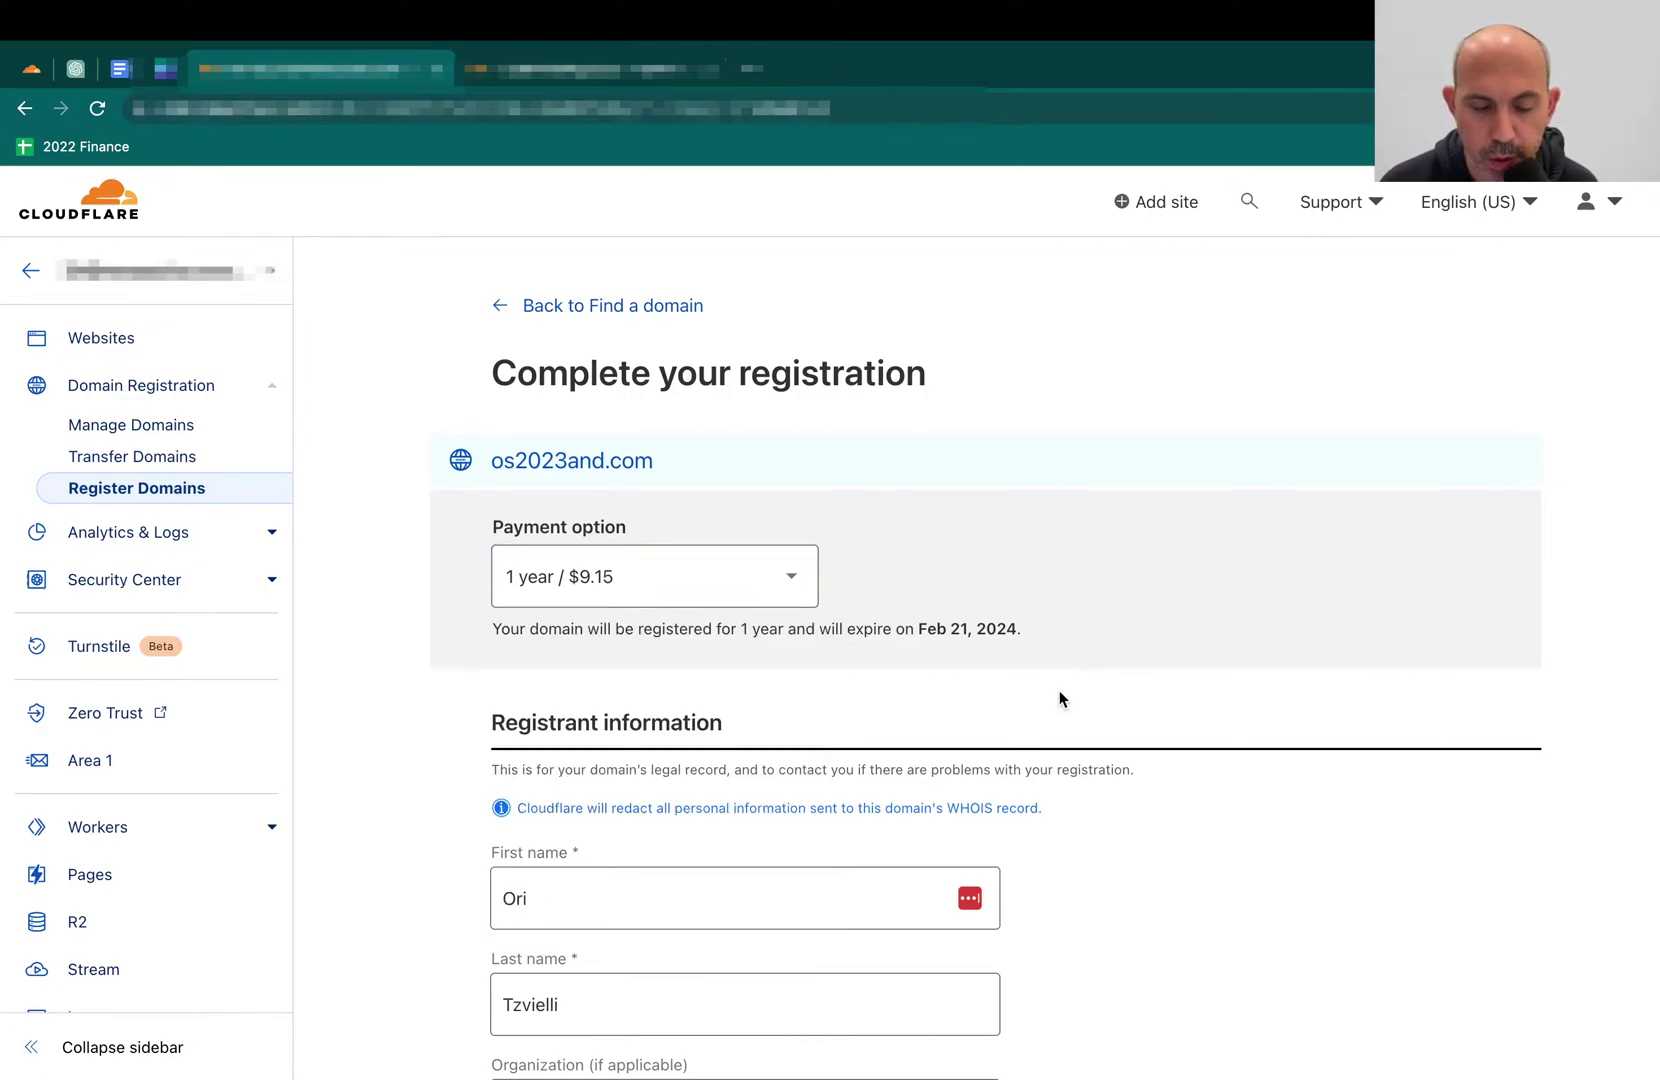
pyautogui.scroll(-2, 1060, 695)
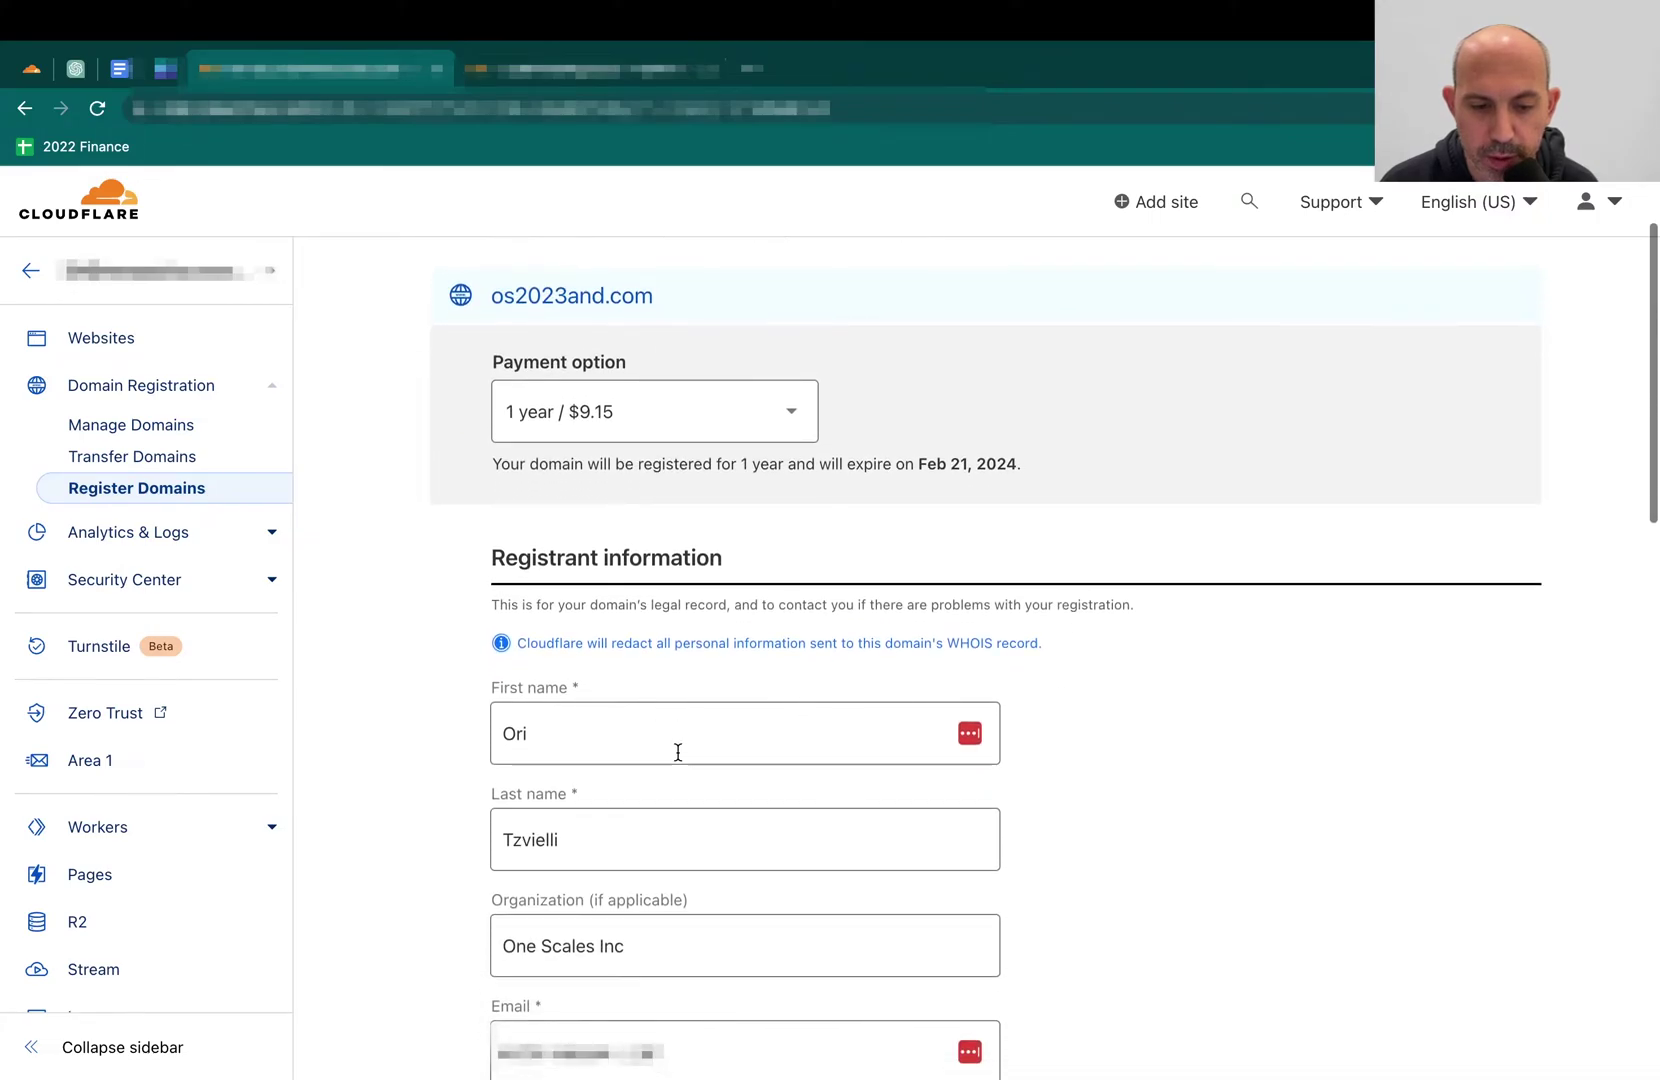
pyautogui.scroll(-1, 1053, 877)
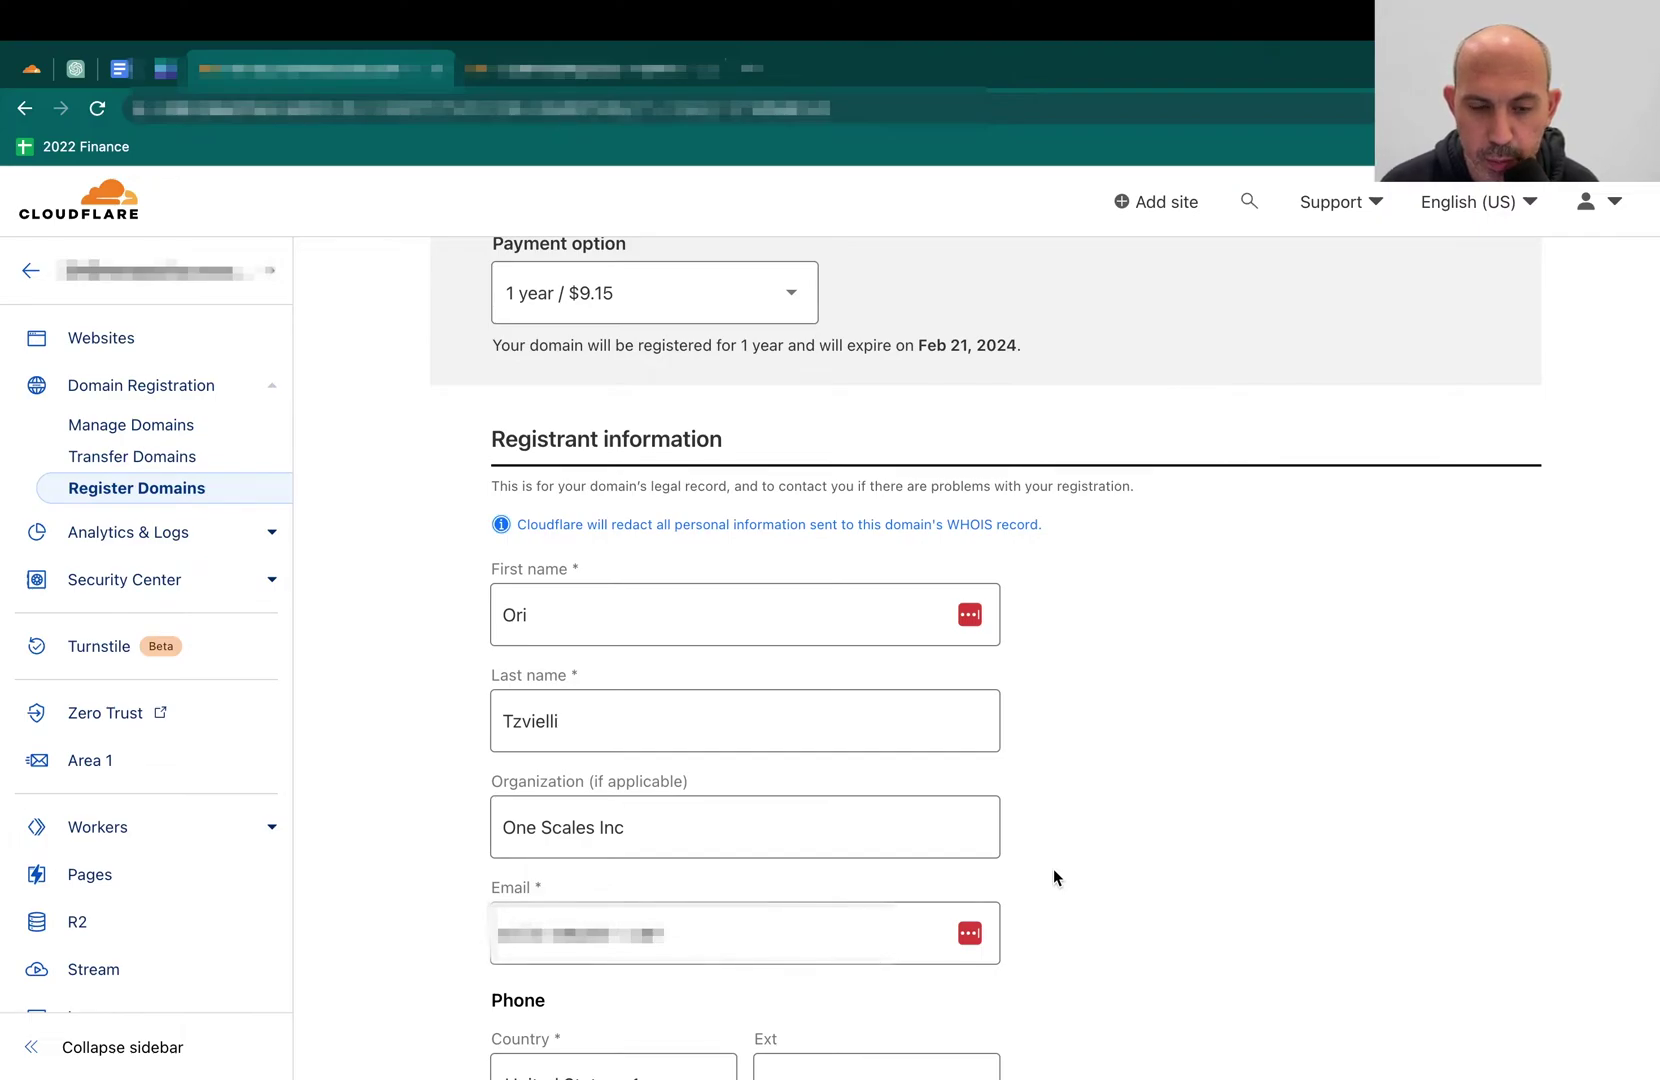
pyautogui.moveTo(648, 486); pyautogui.dragTo(717, 483)
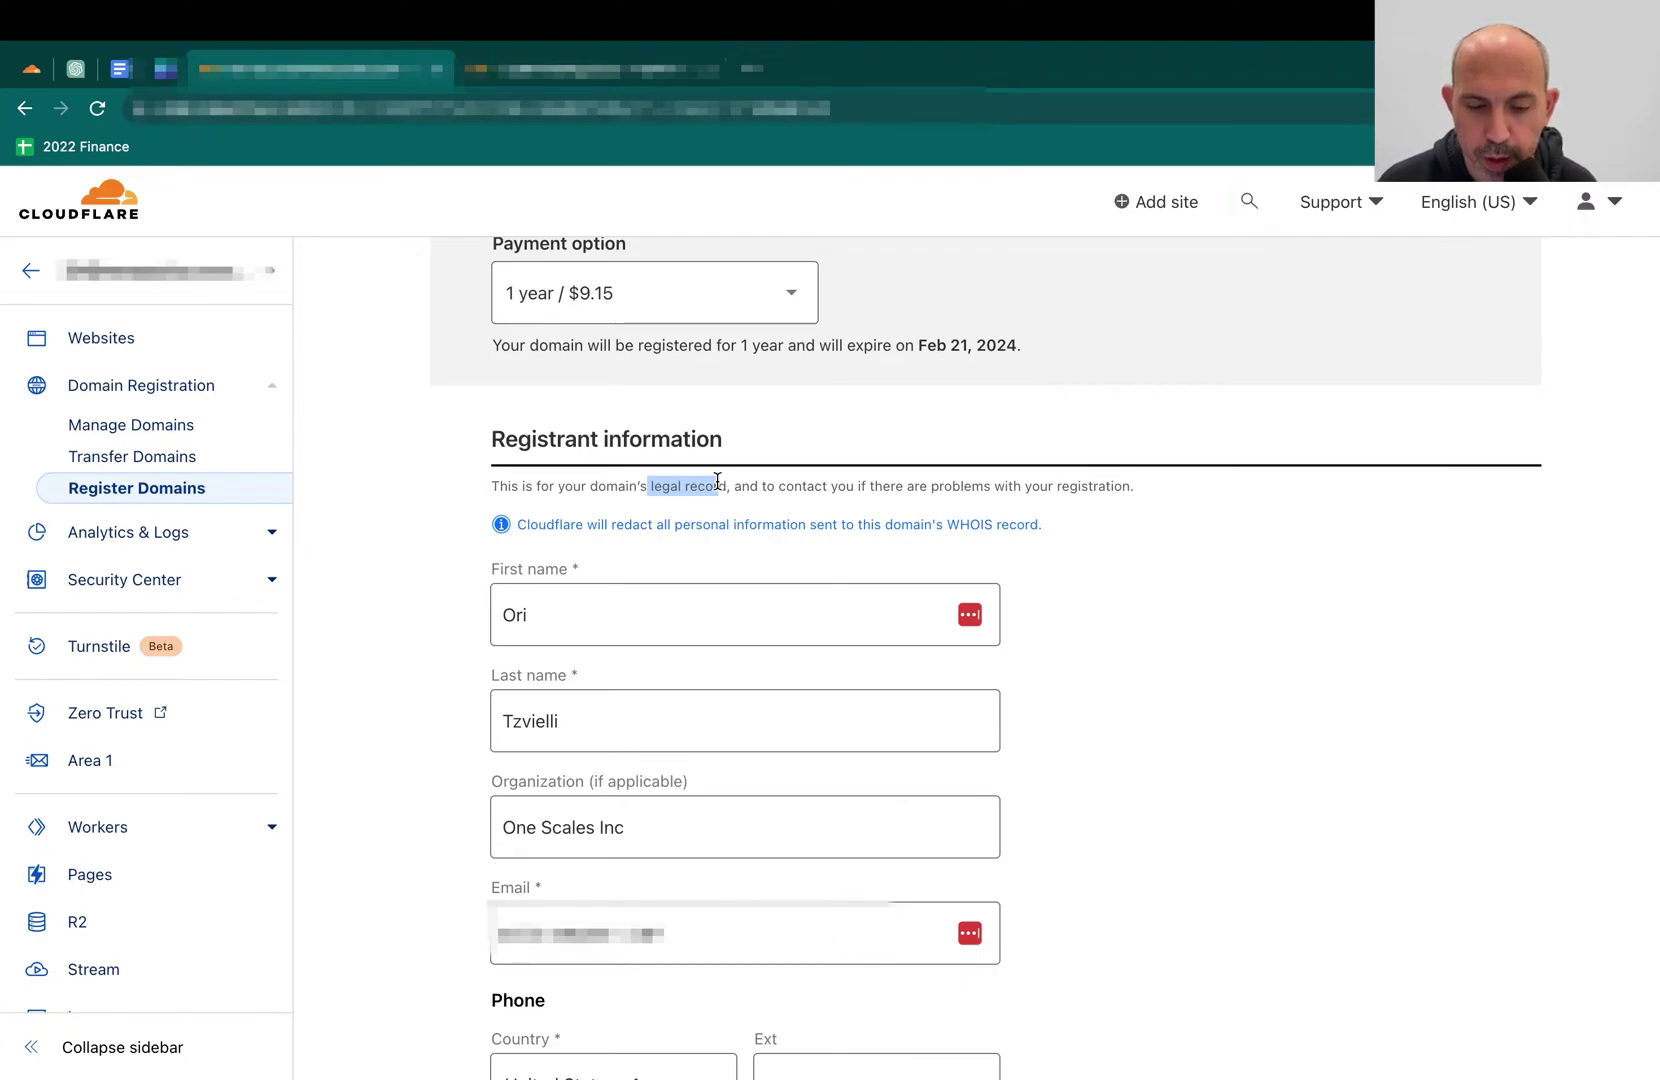
pyautogui.click(1194, 724)
# Scroll past the billing address and submit the $9.15 payment with PayPal.
pyautogui.scroll(-8, 1194, 724)
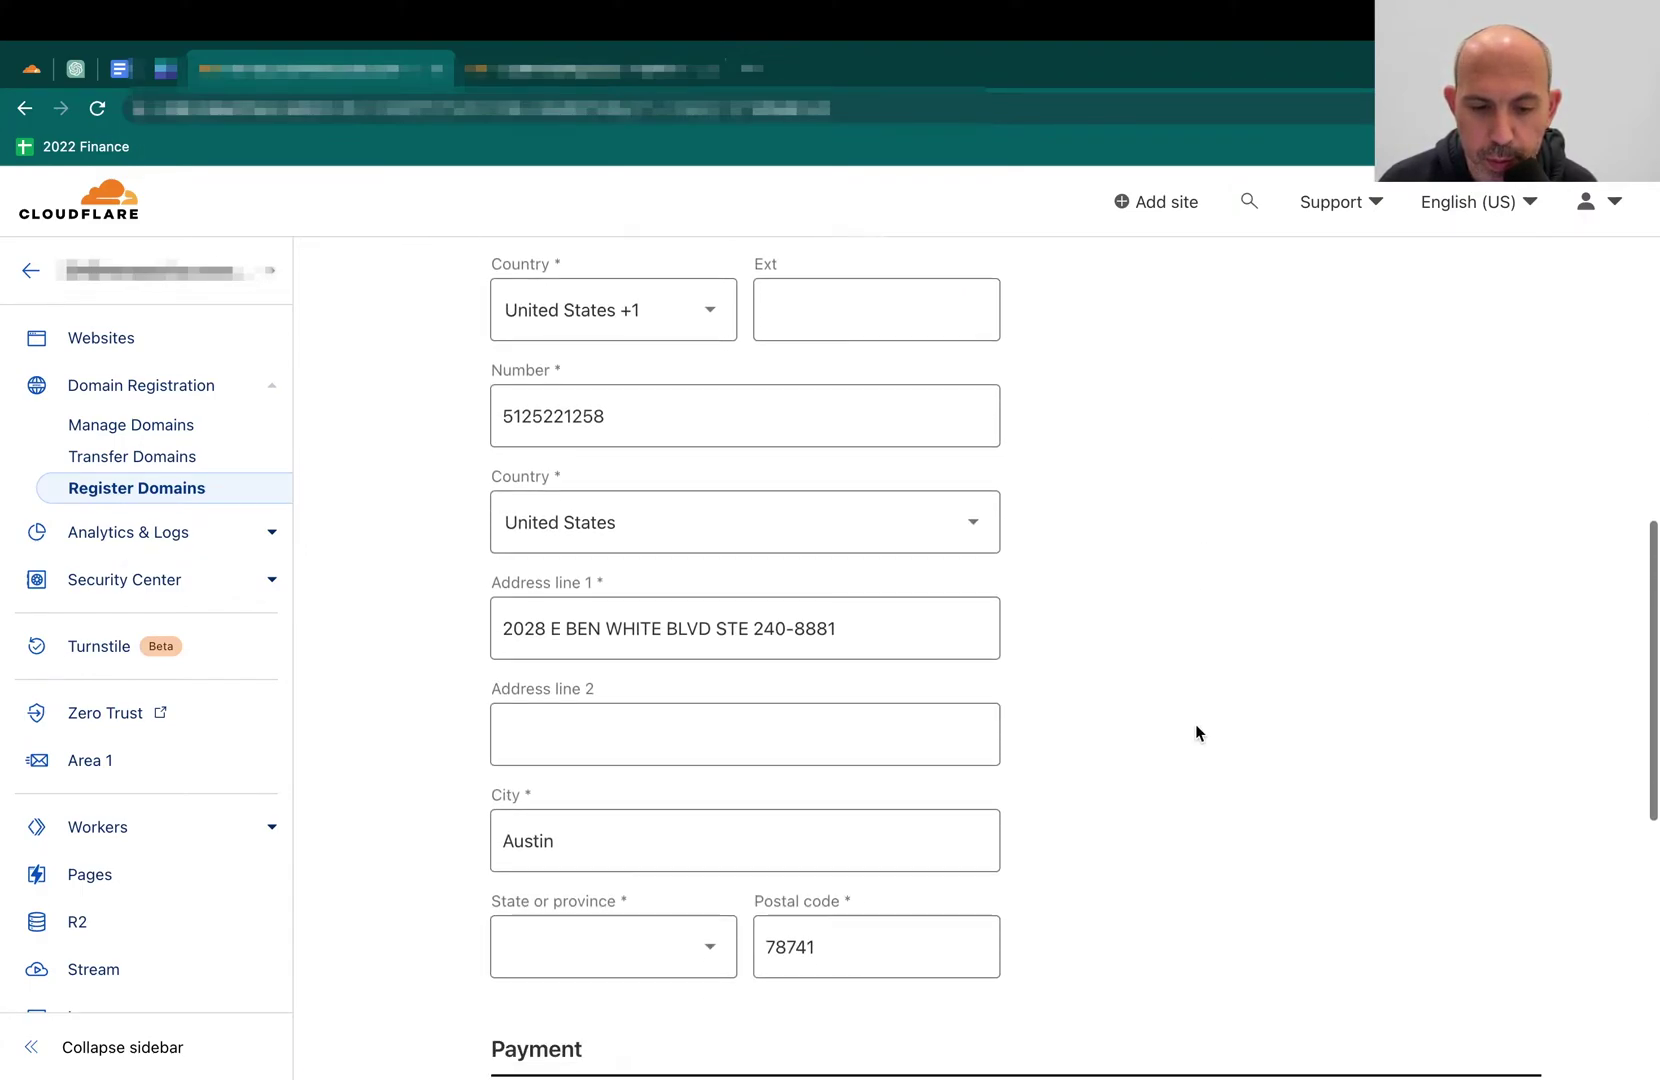
pyautogui.scroll(-5, 1194, 724)
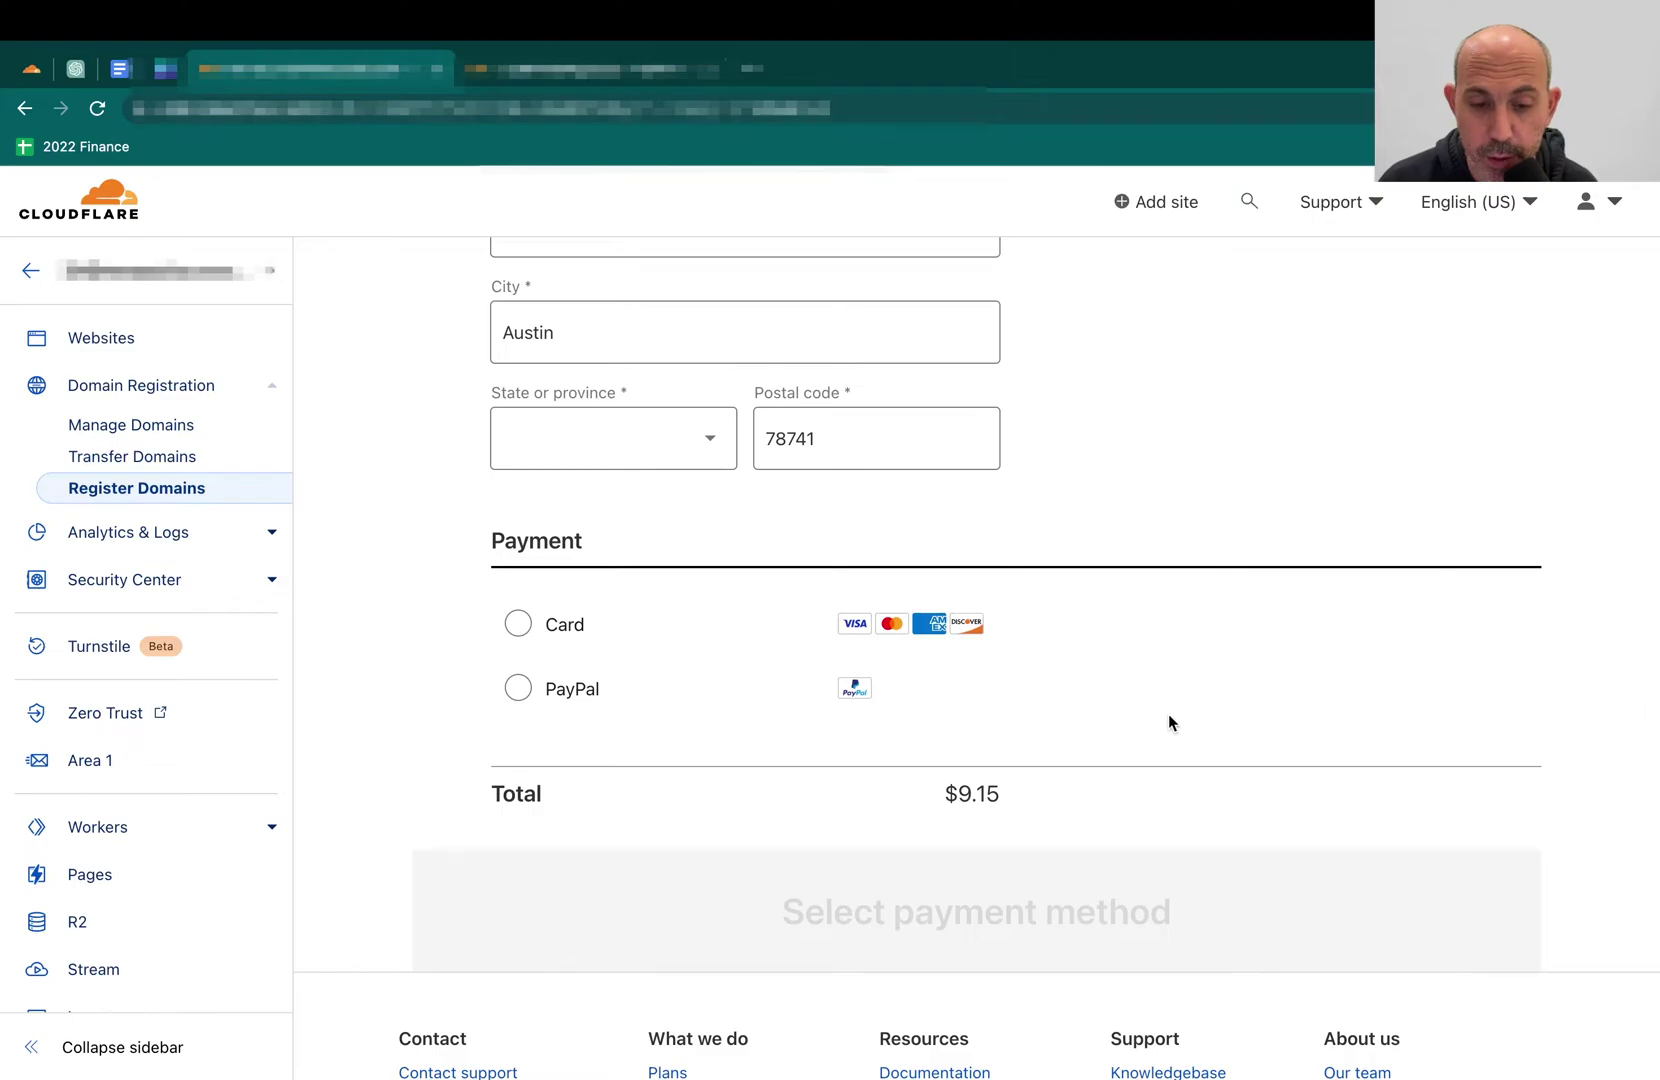
pyautogui.scroll(-1, 1168, 720)
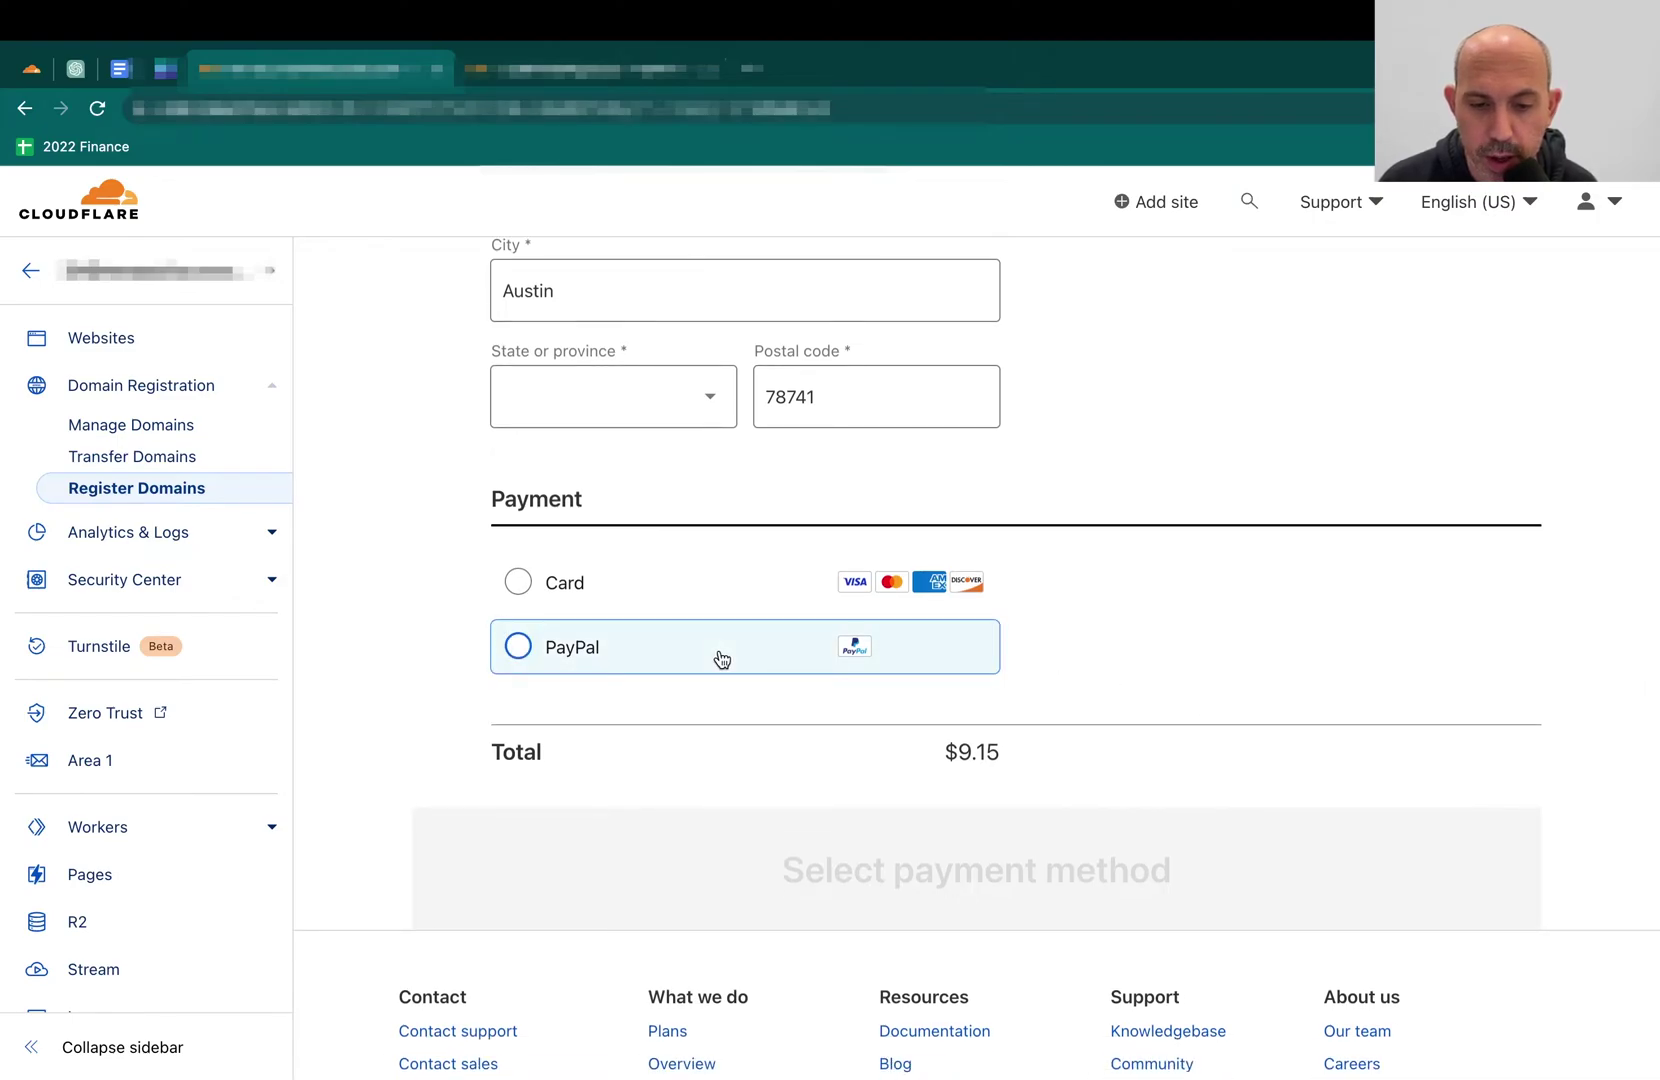
pyautogui.click(660, 655)
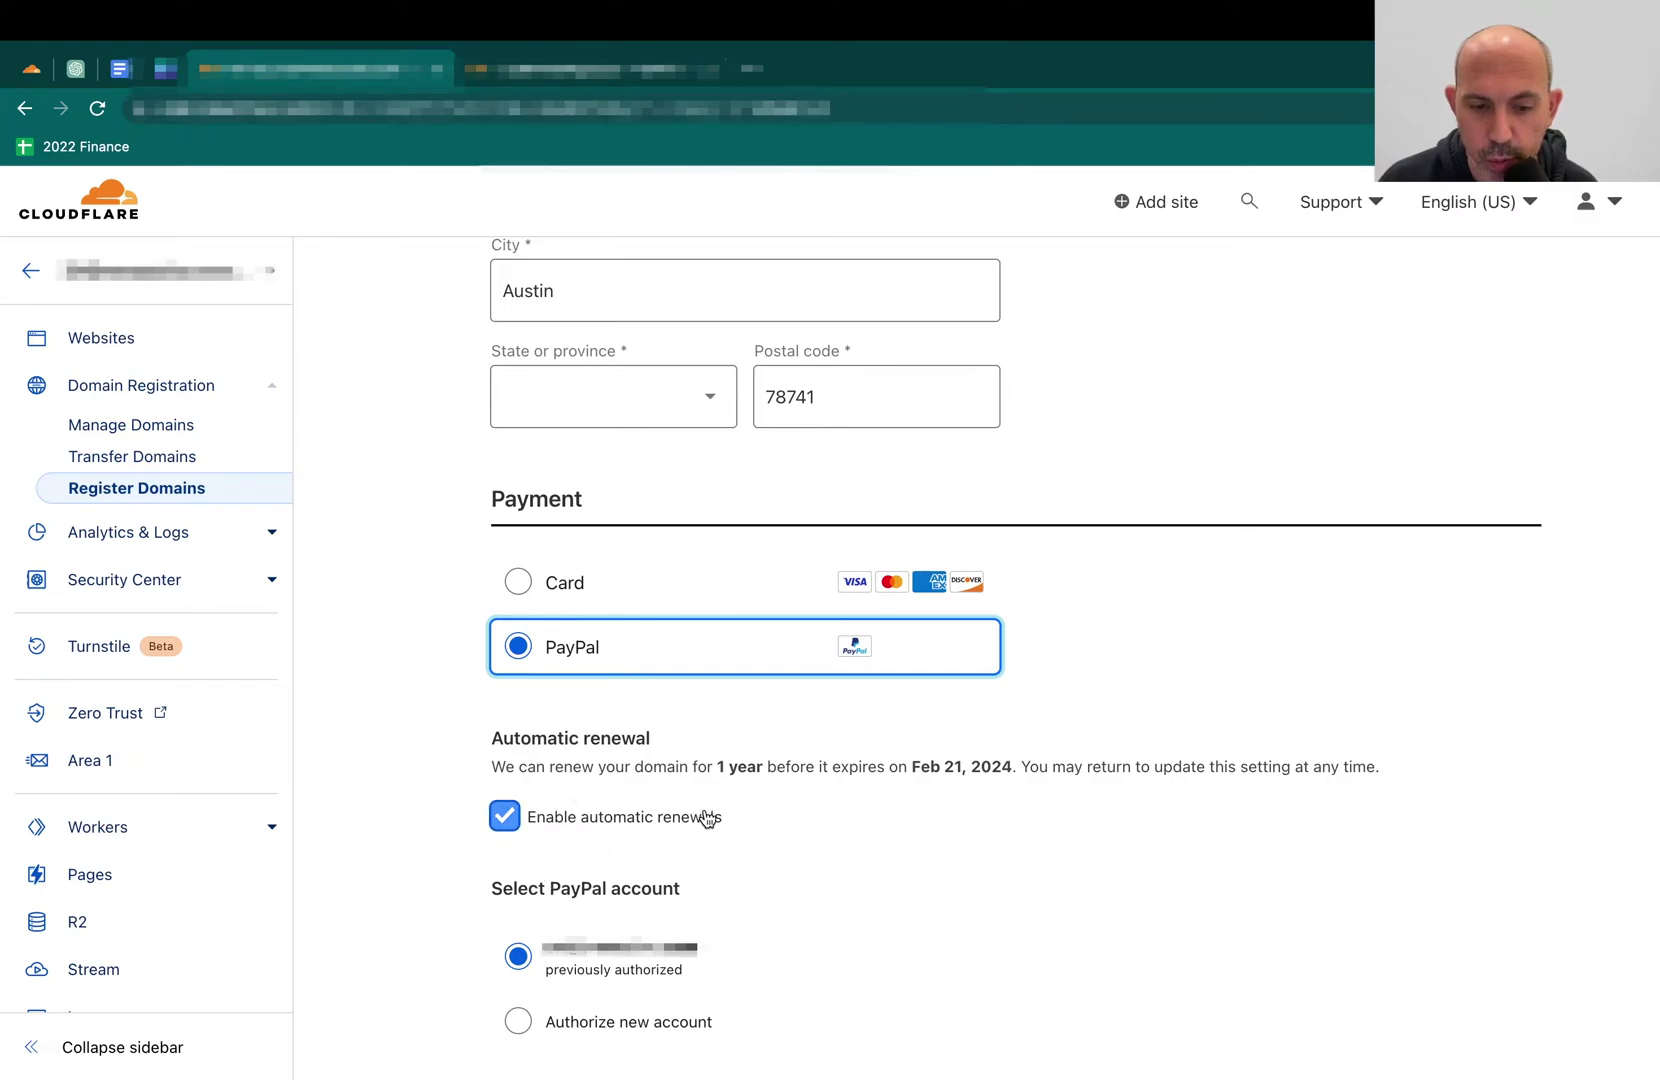
pyautogui.scroll(-15, 835, 830)
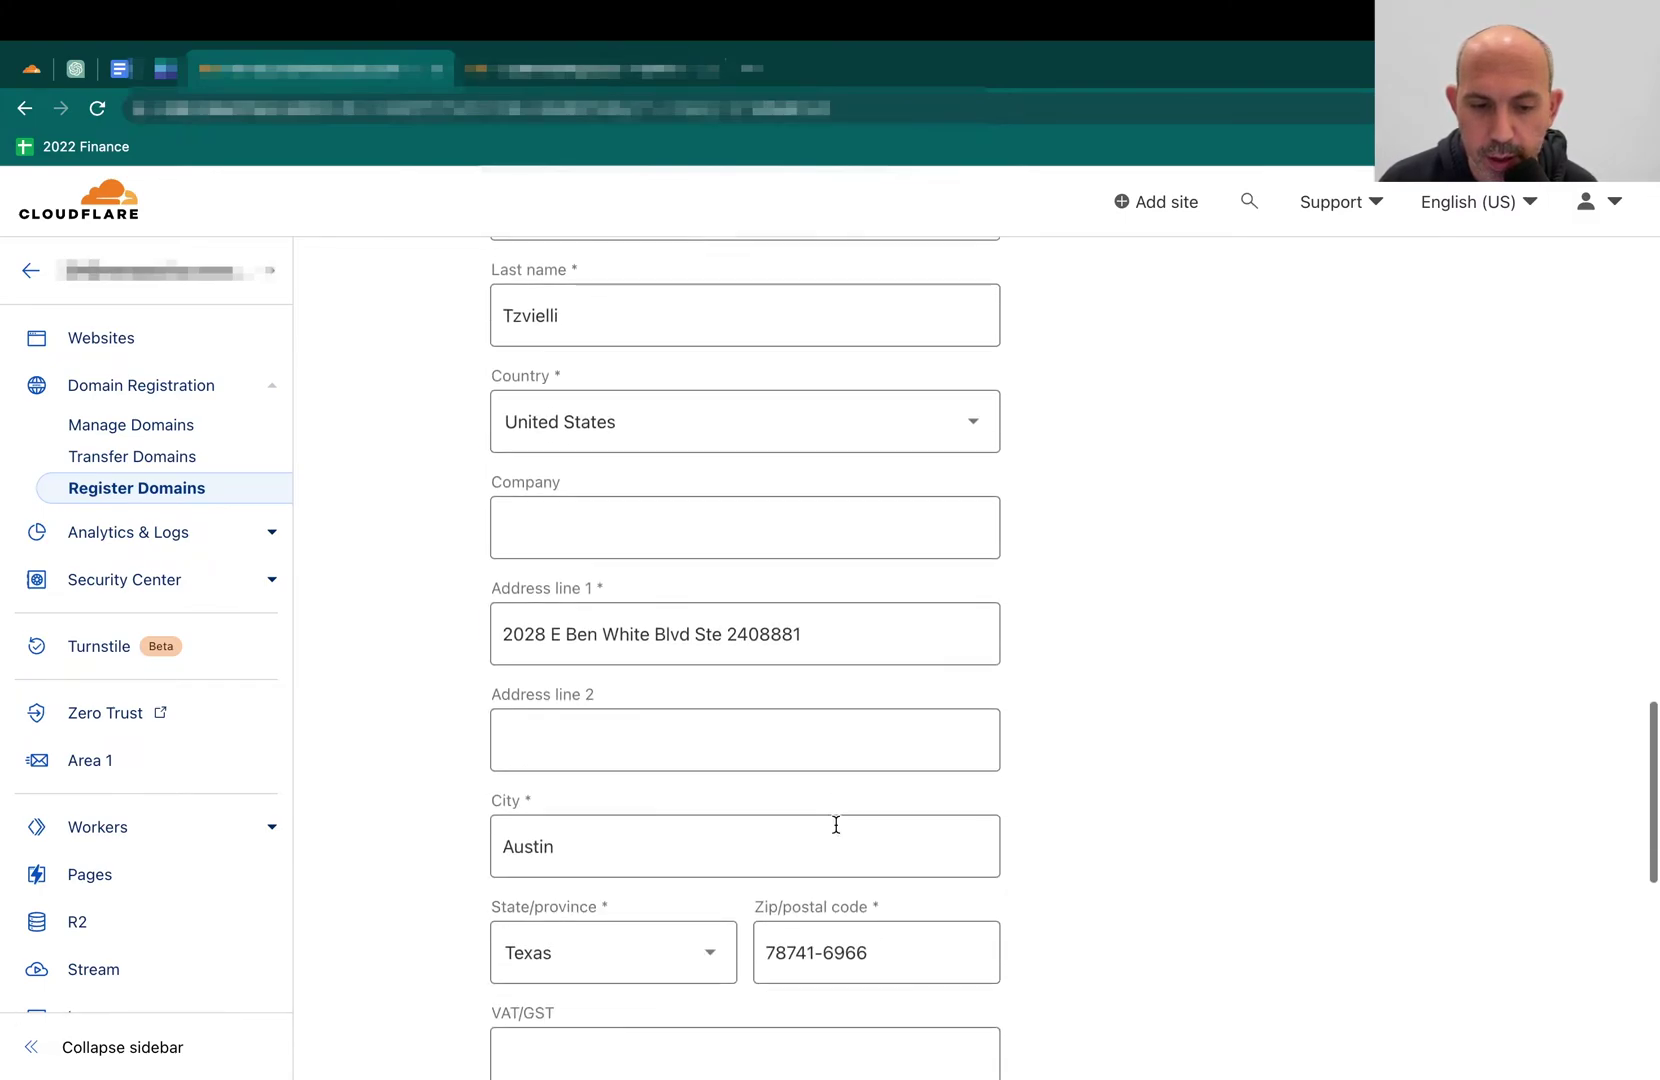
pyautogui.scroll(-4, 835, 824)
pyautogui.click(785, 598)
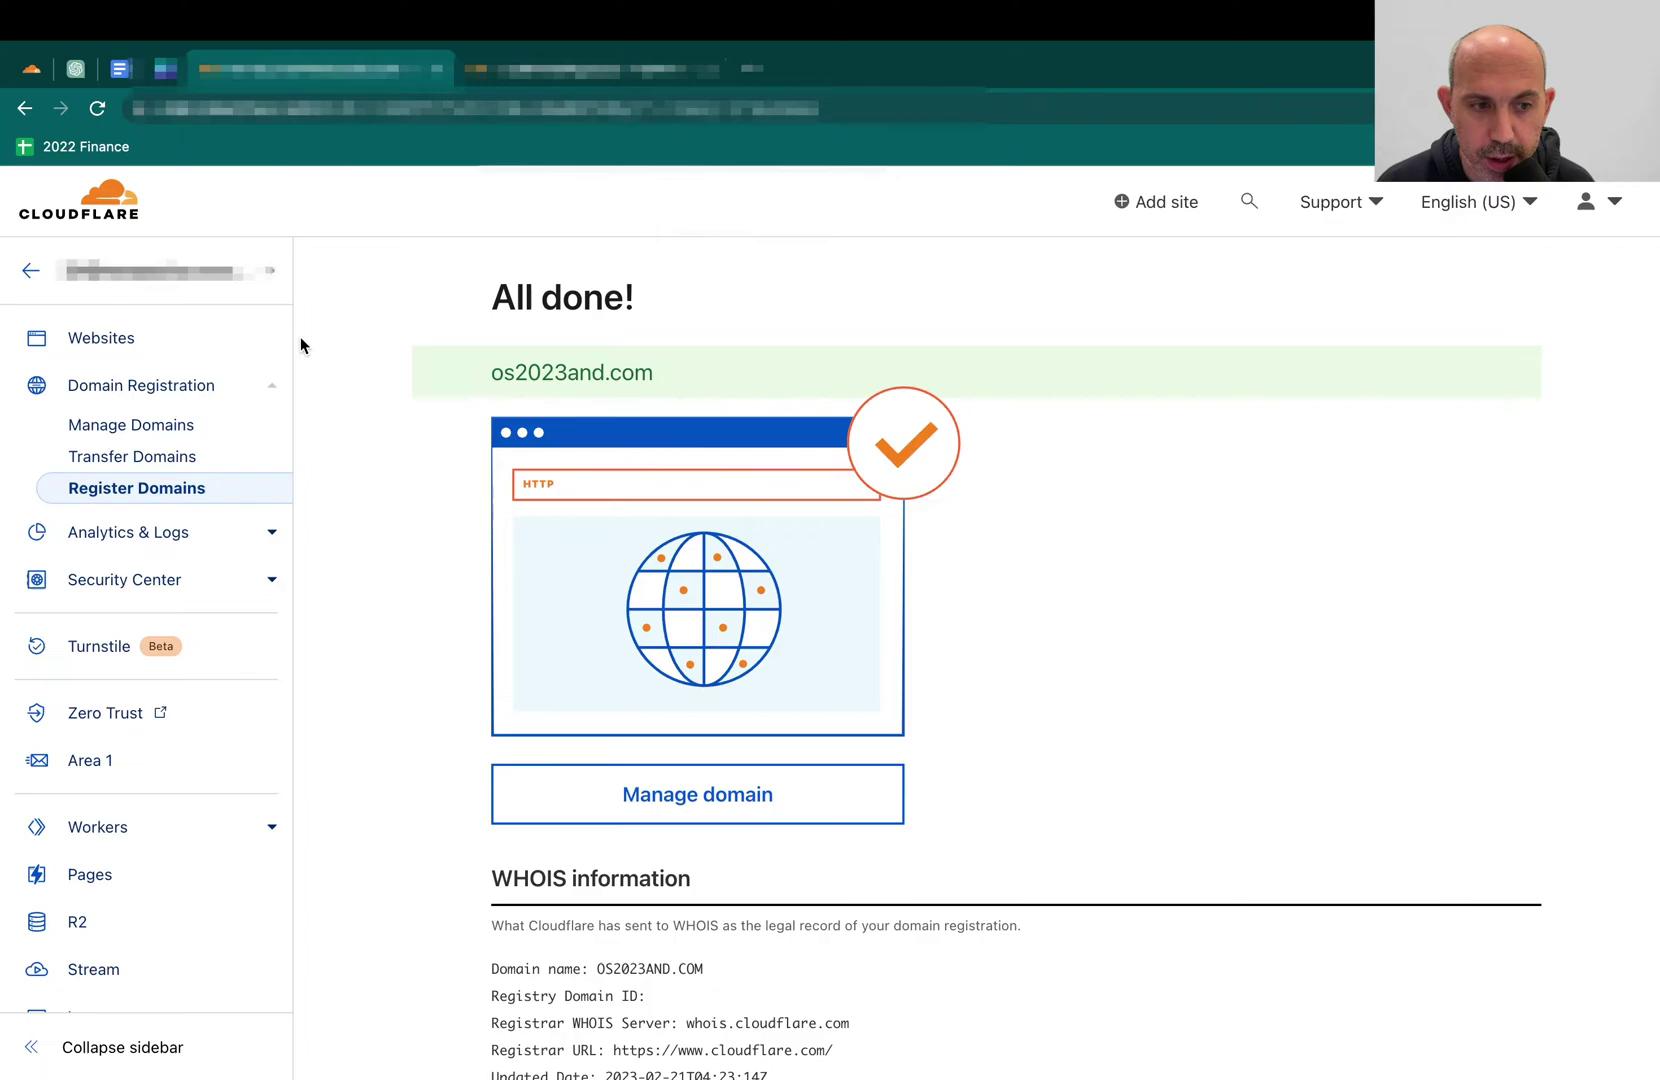
# Return from the All done! page to the Websites list.
pyautogui.click(177, 344)
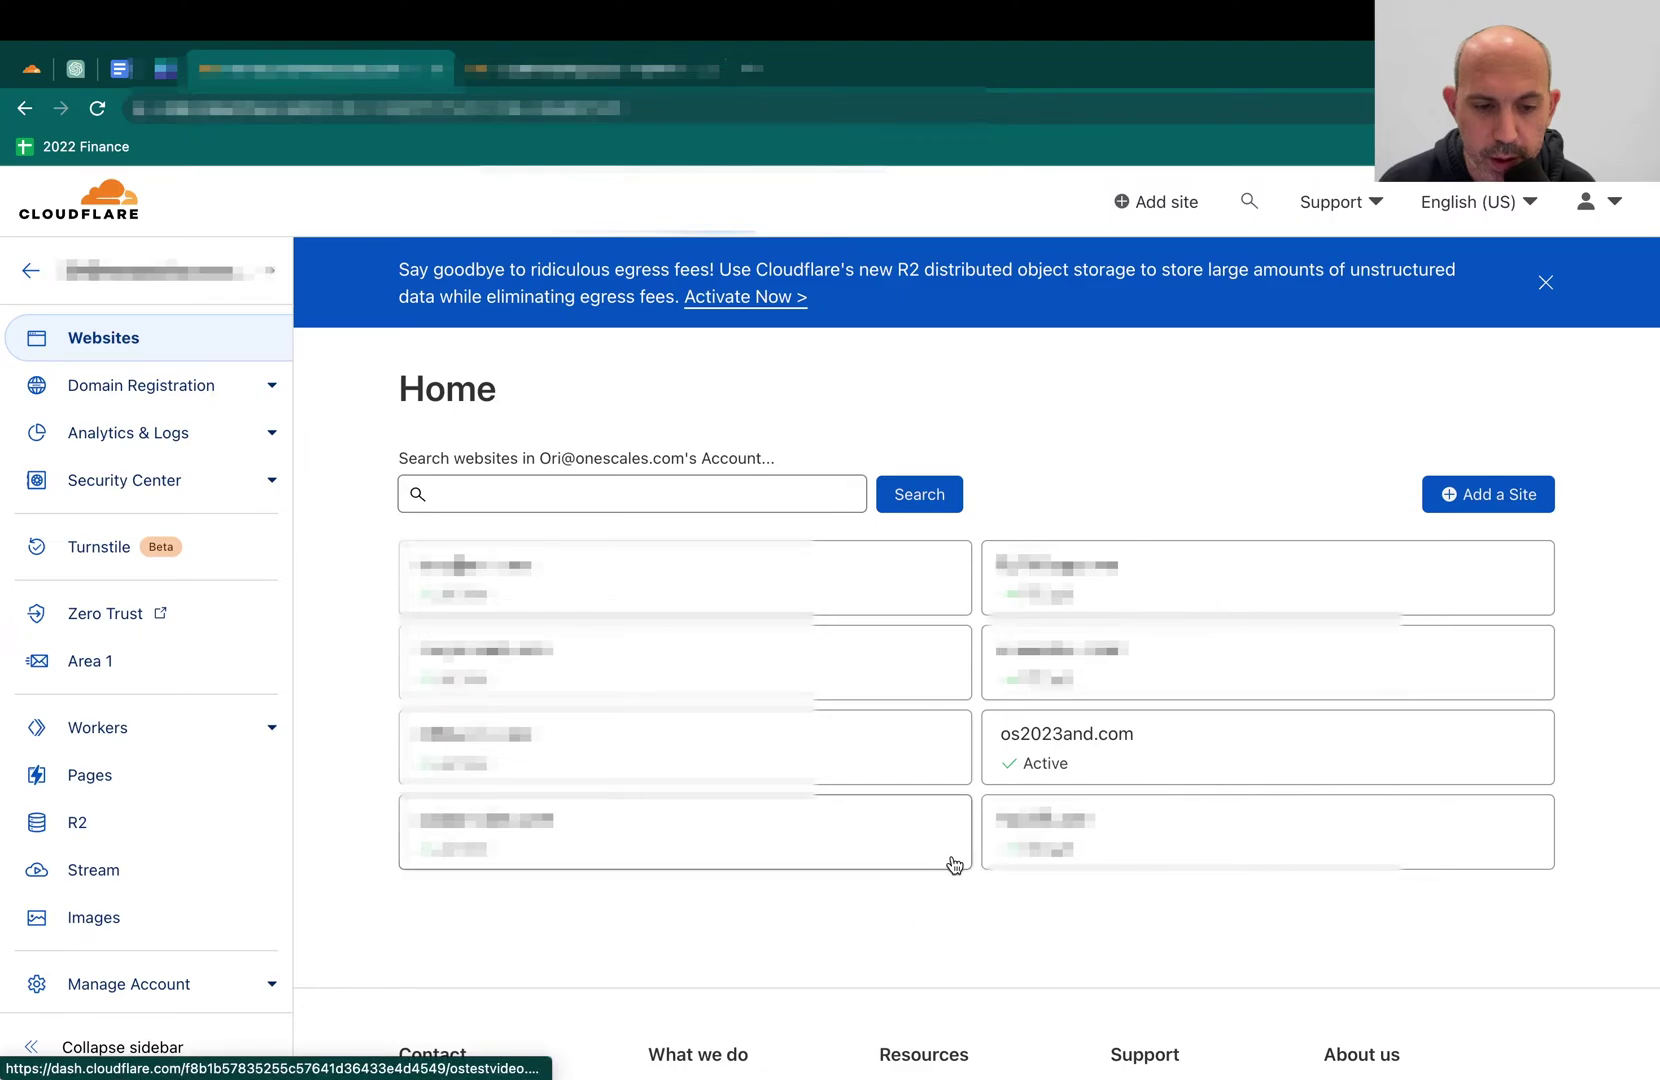
# Open the os2023and.com overview, highlight its protection message, and expand DNS in the sidebar.
pyautogui.click(1078, 745)
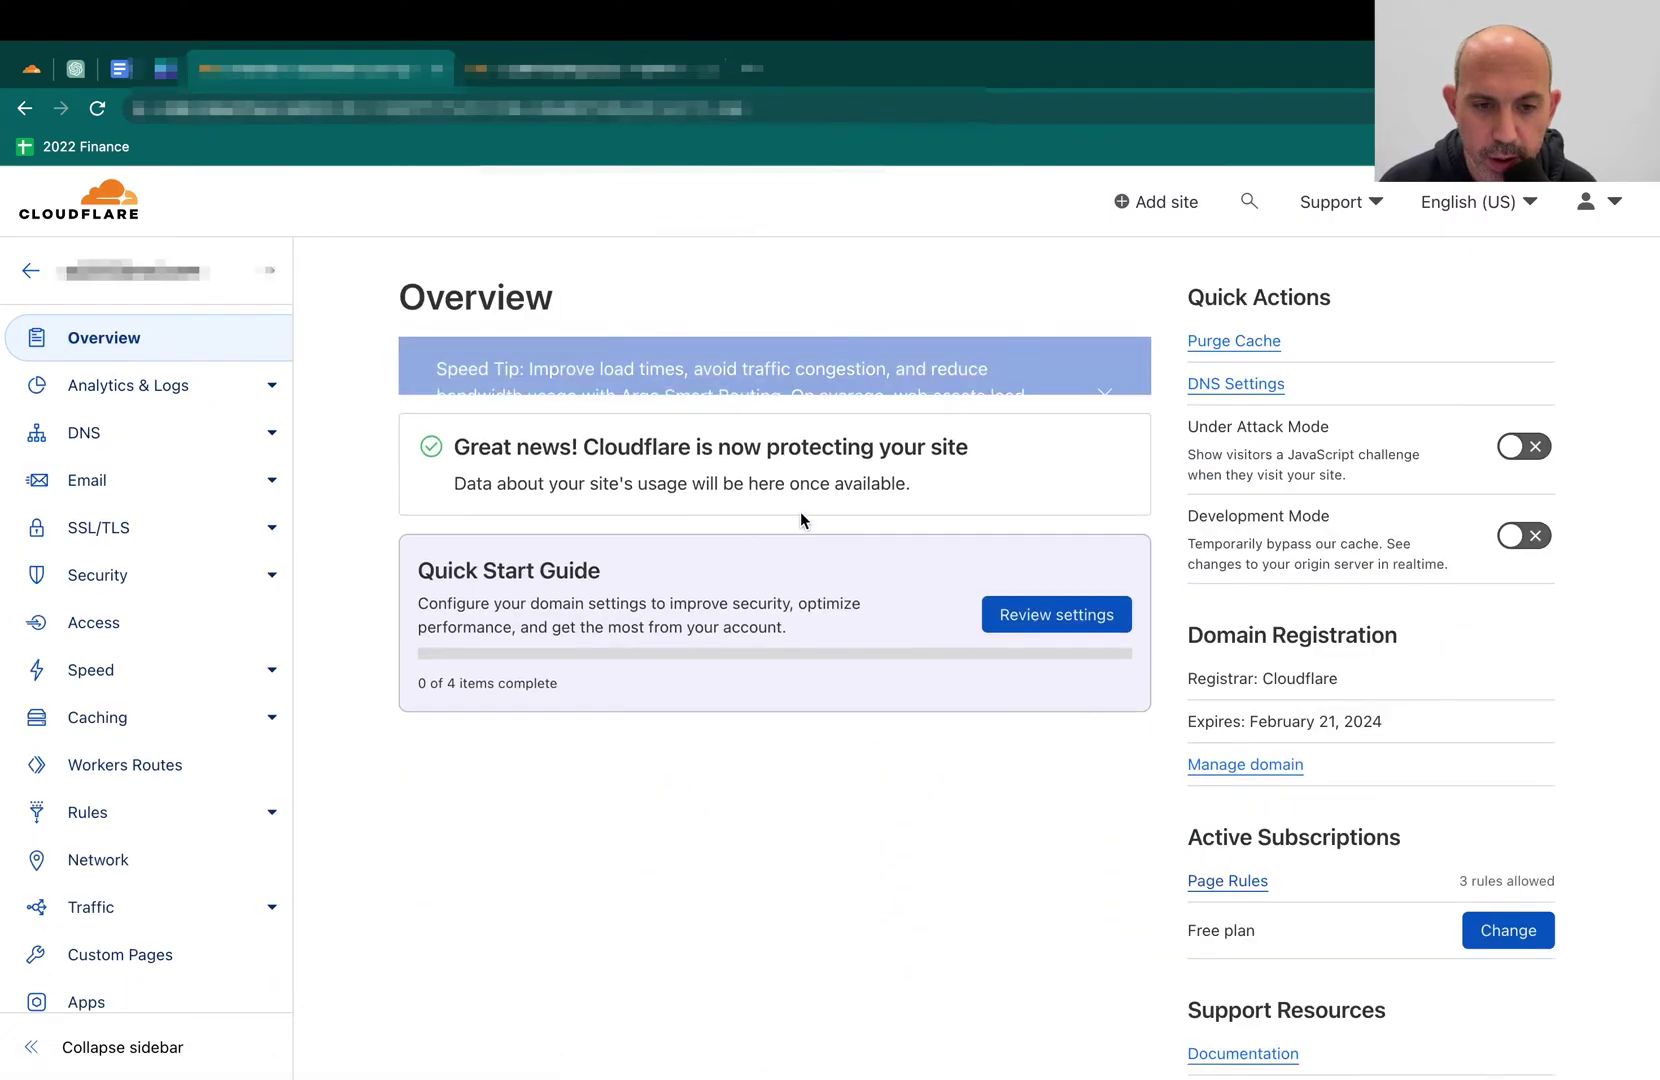
pyautogui.moveTo(491, 507); pyautogui.dragTo(797, 511)
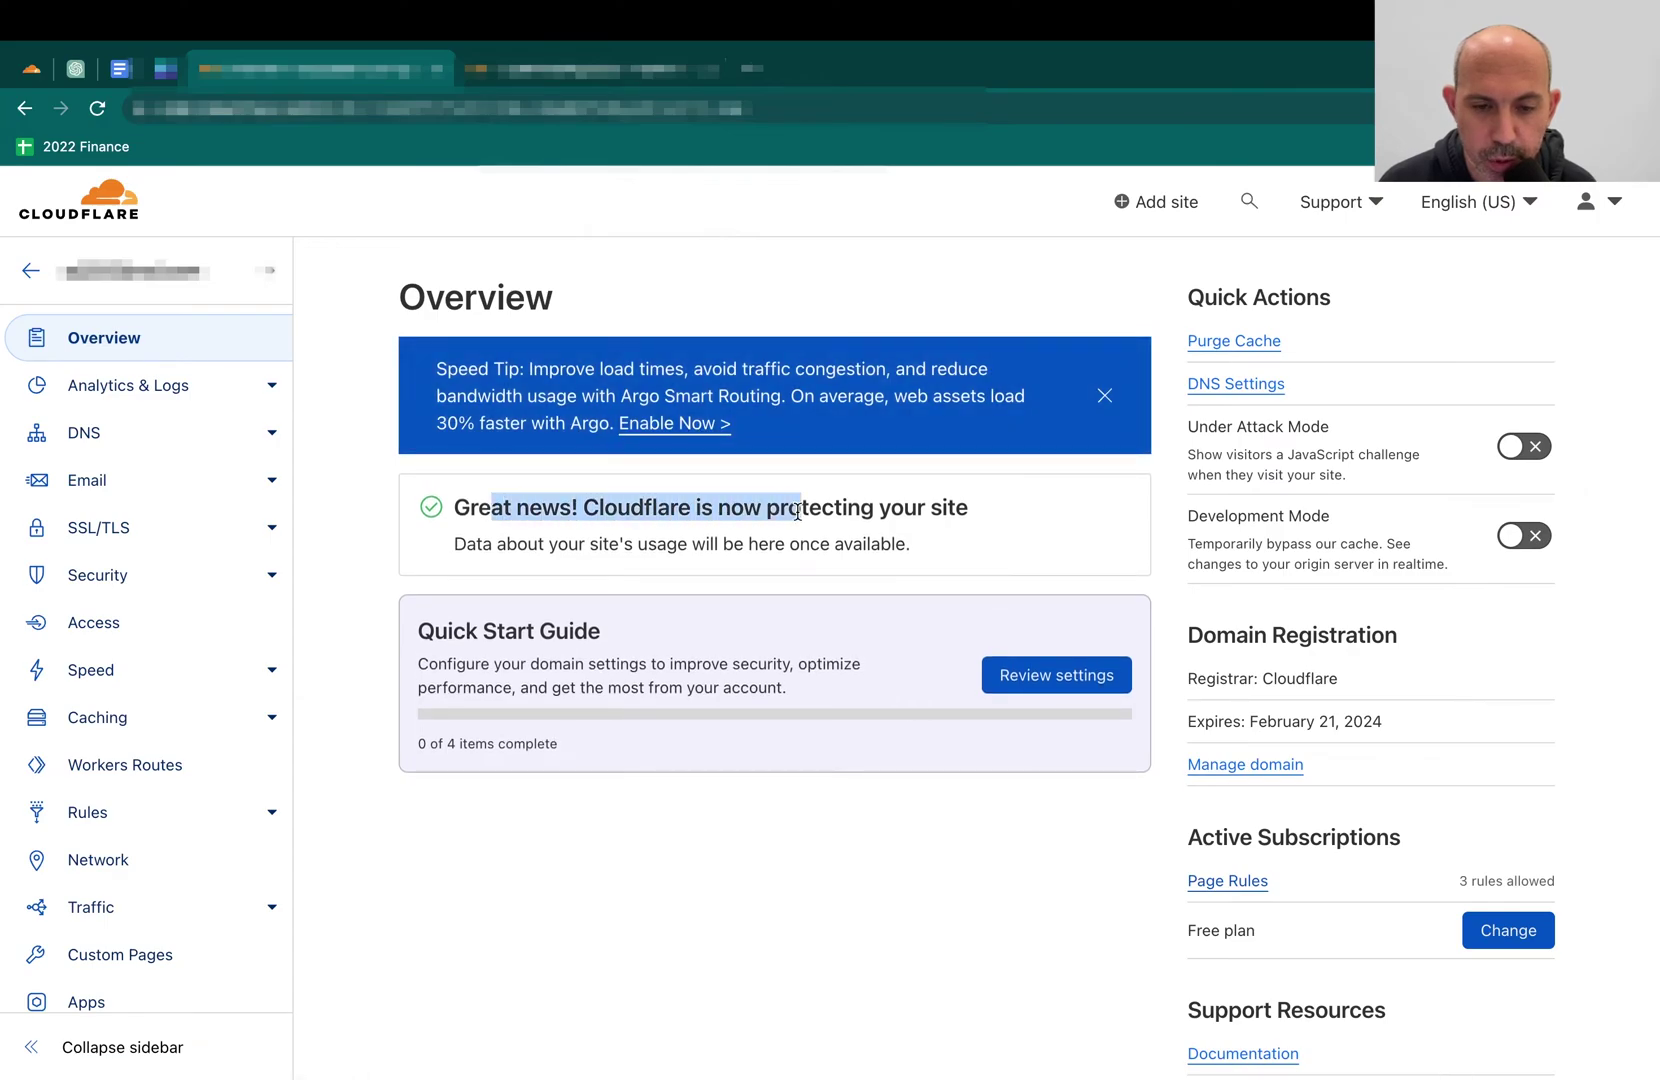
pyautogui.click(797, 511)
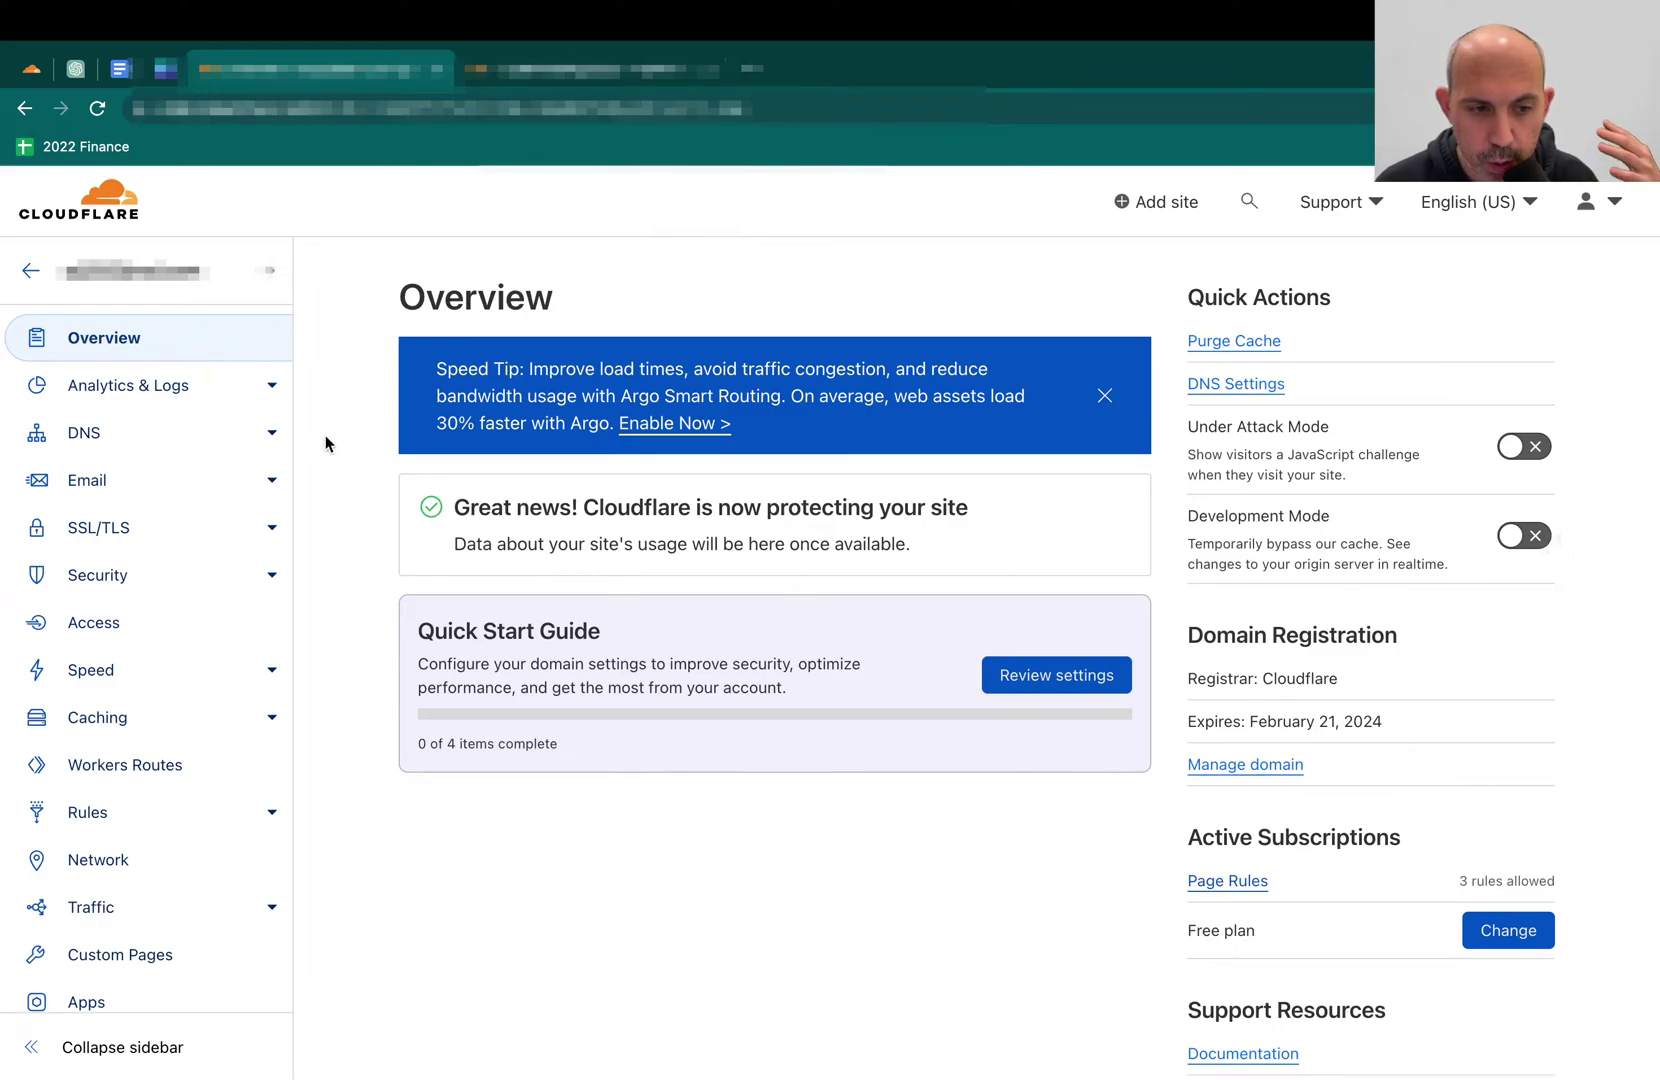
pyautogui.click(270, 432)
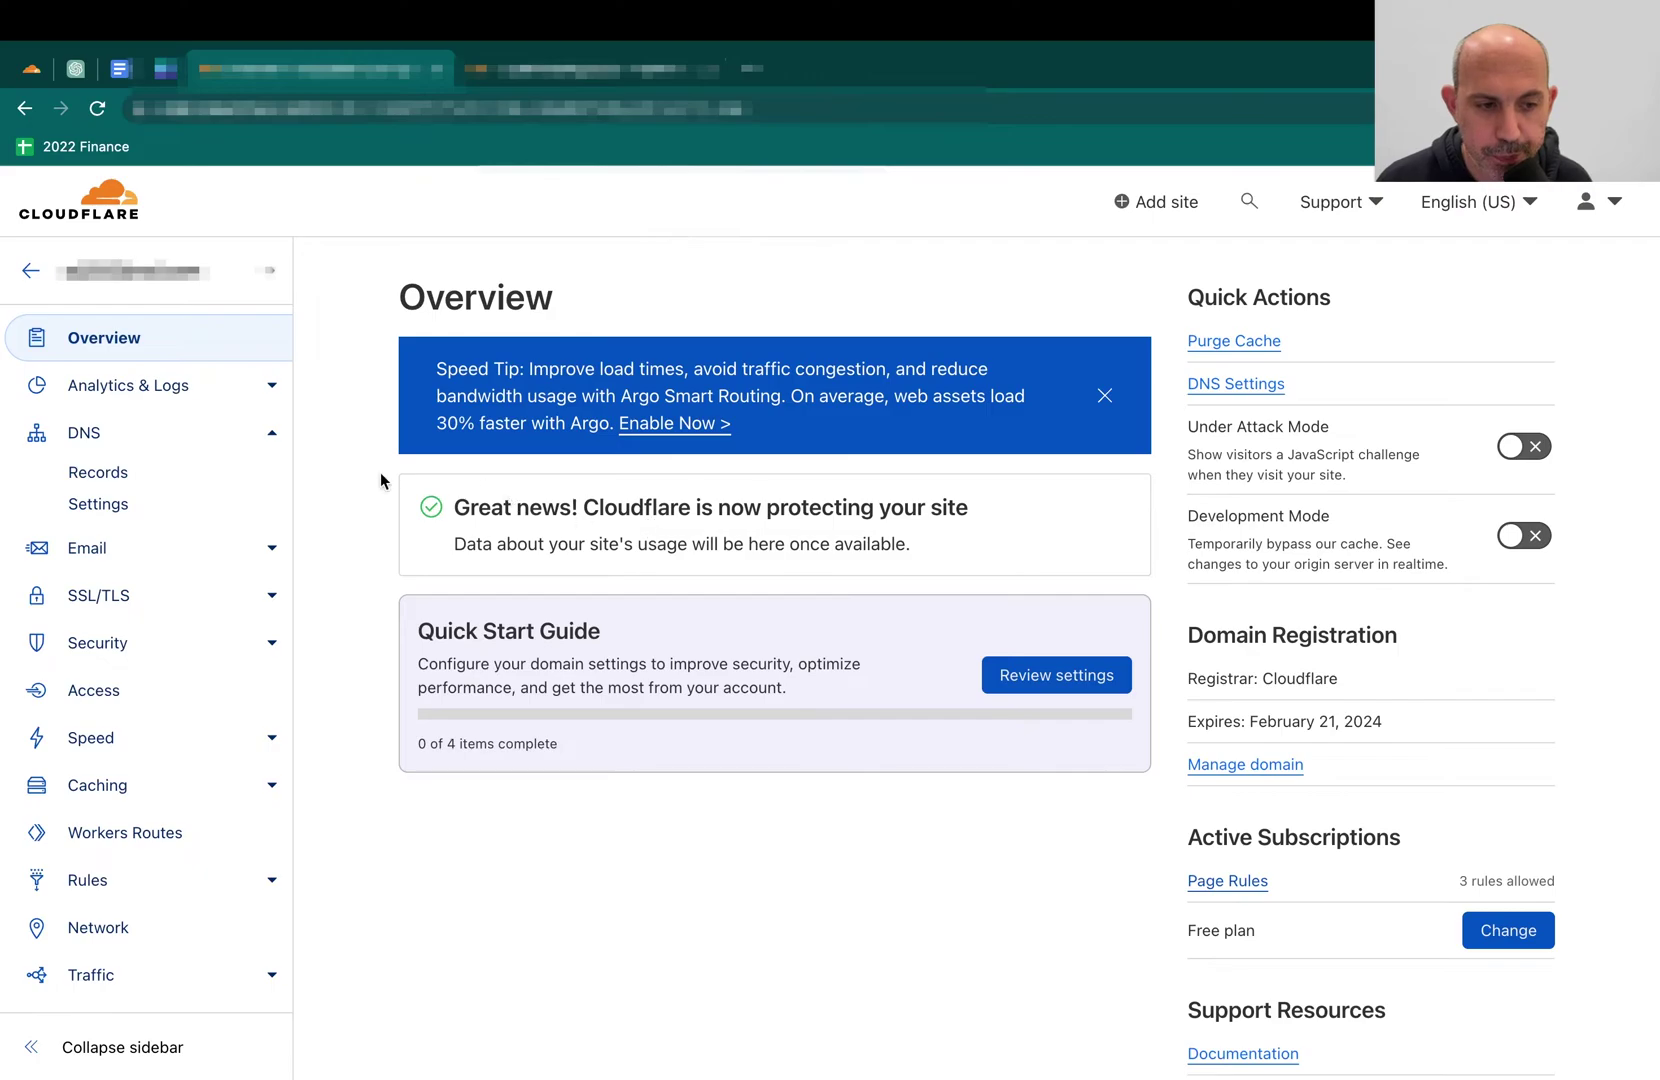
# Open DNS Records for os2023and.com and scroll to the empty table and nameservers.
pyautogui.click(143, 476)
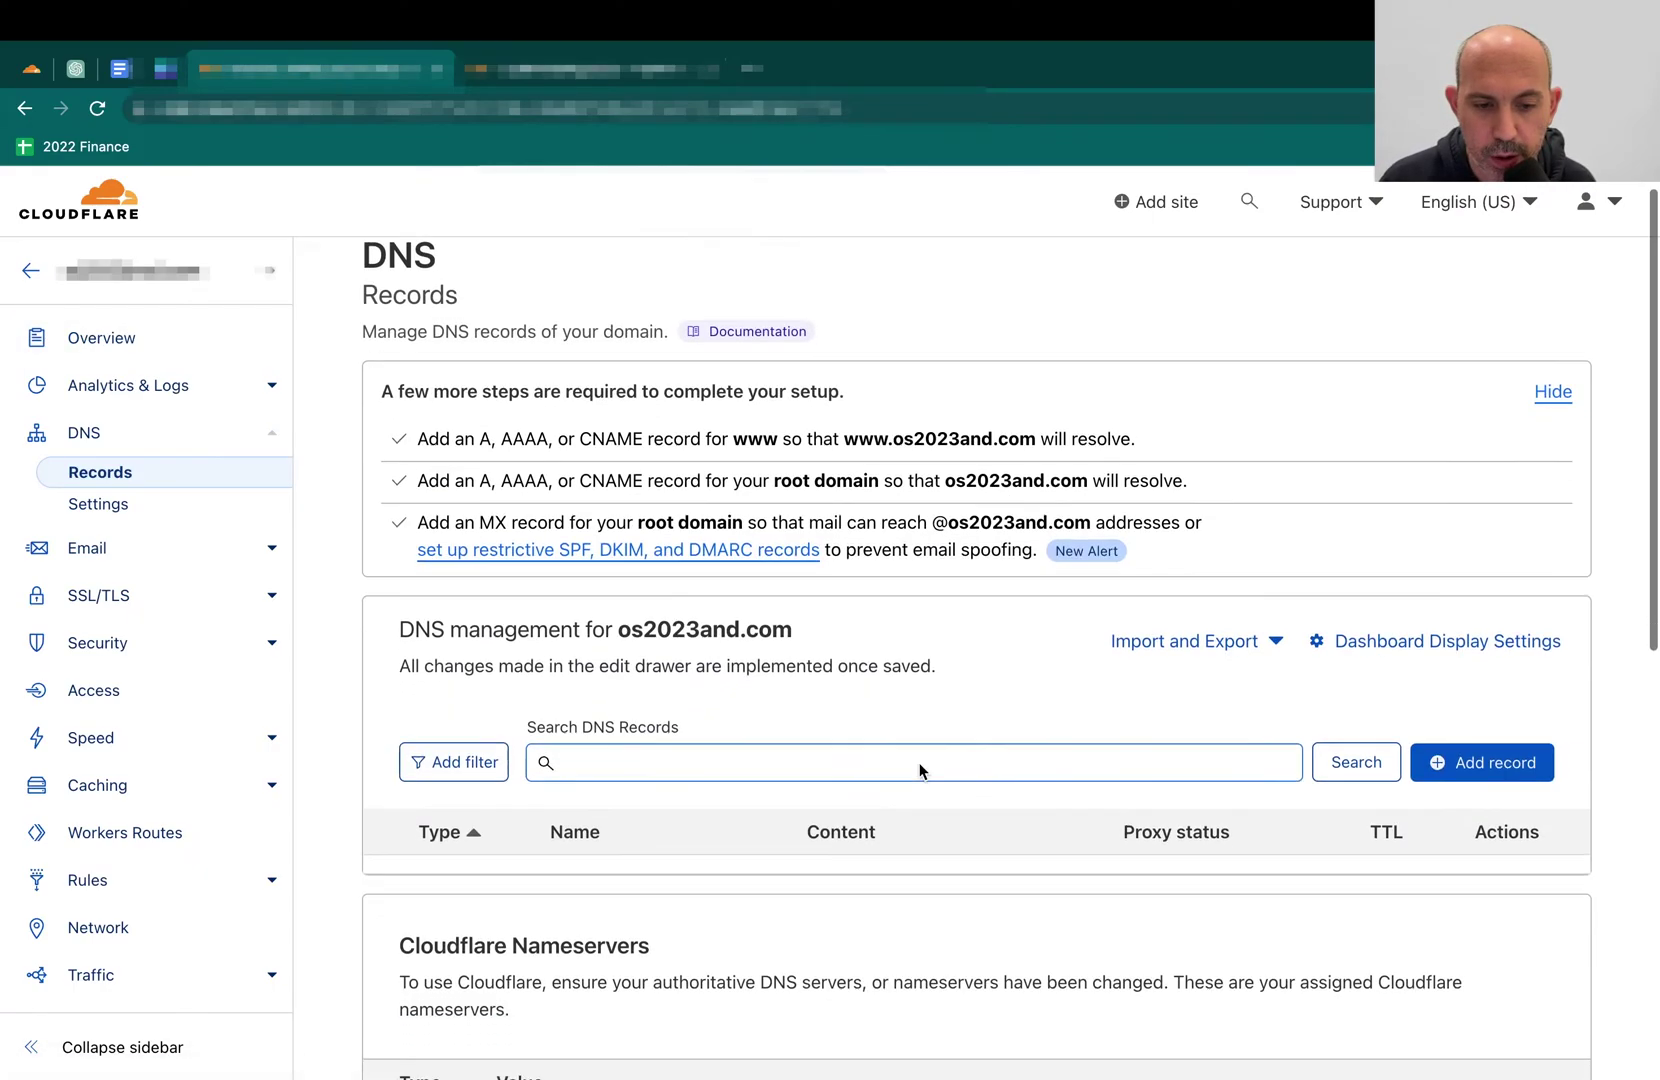
pyautogui.scroll(-2, 1000, 700)
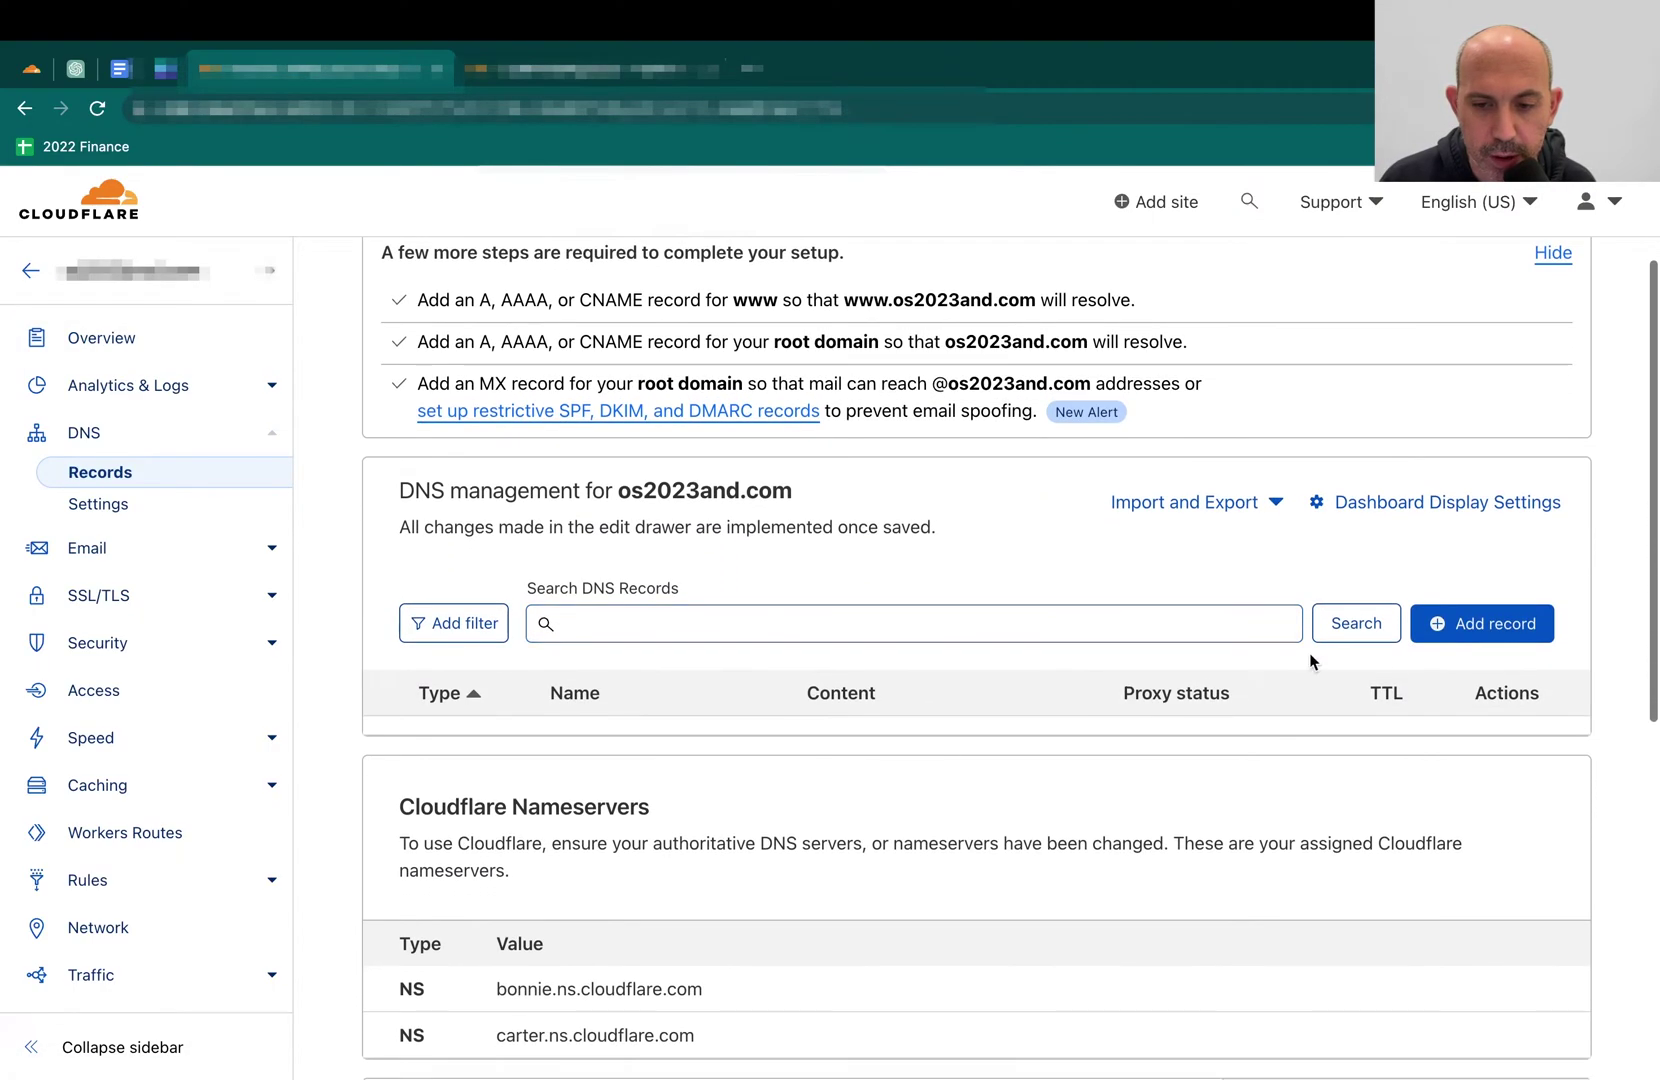
# Start a new DNS record, browse the record types, keep type A, and highlight the proxied-traffic note.
pyautogui.click(1468, 632)
pyautogui.click(515, 782)
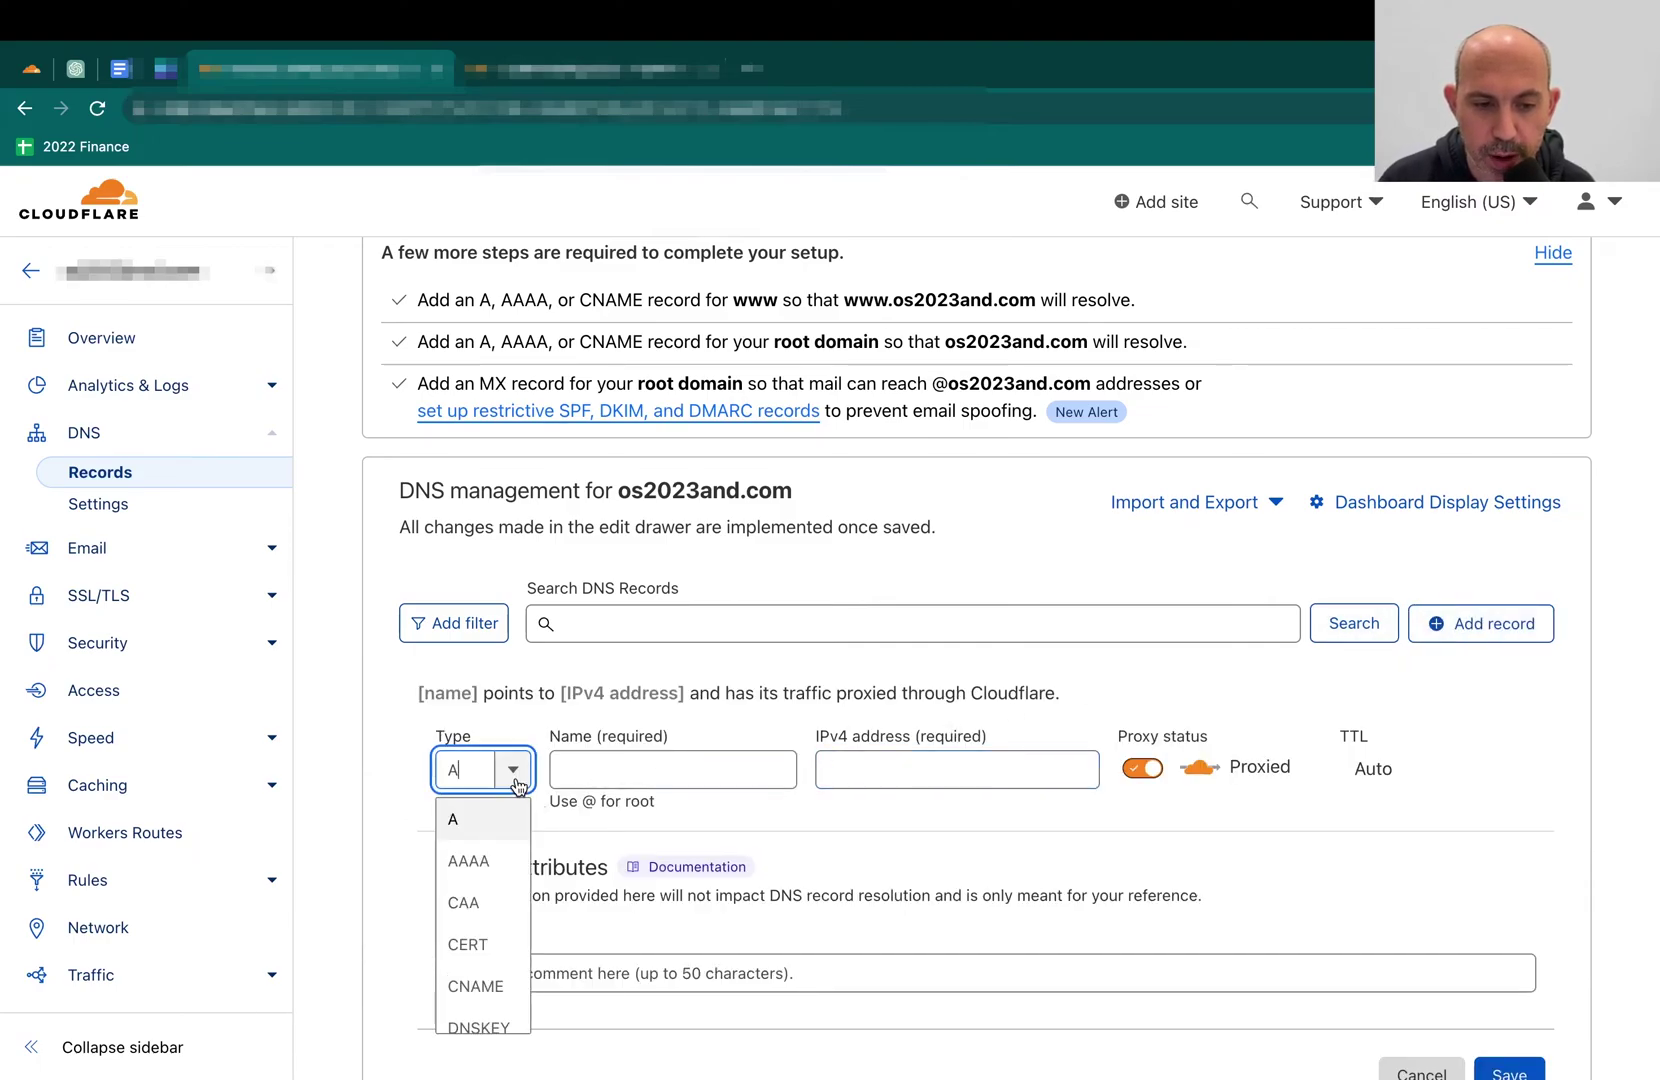
pyautogui.scroll(-5, 495, 915)
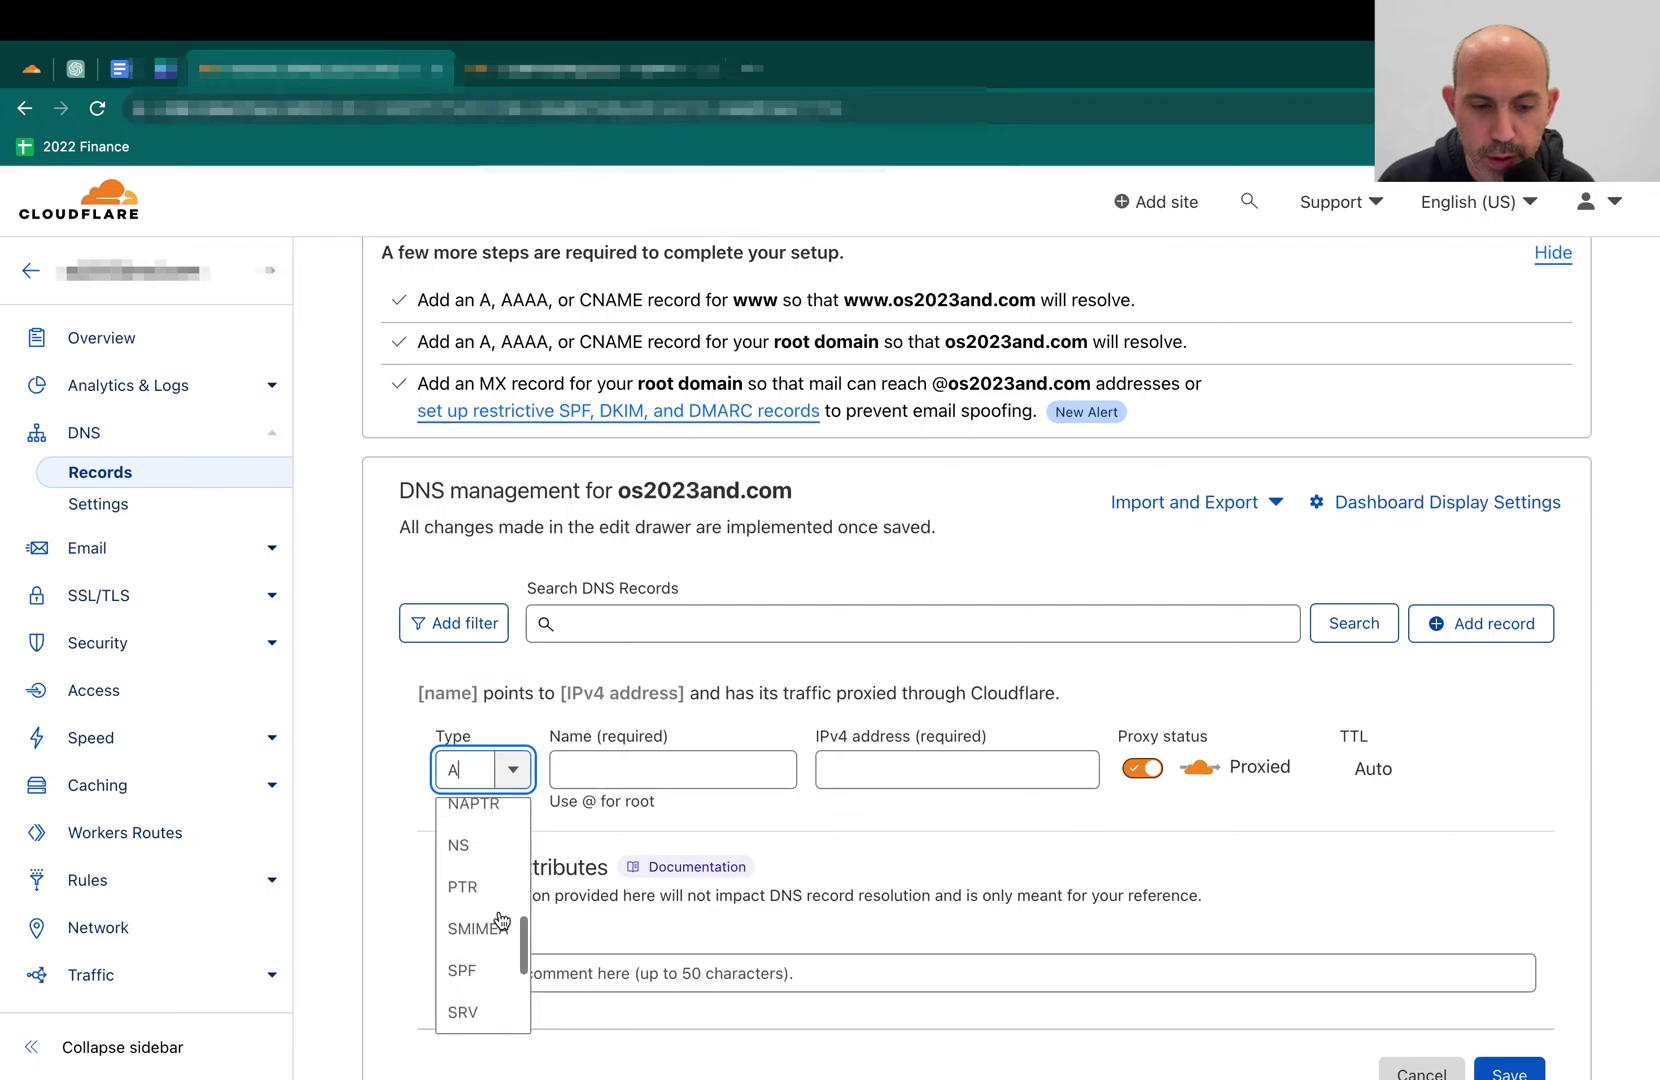
pyautogui.scroll(-2, 495, 915)
pyautogui.scroll(6, 455, 912)
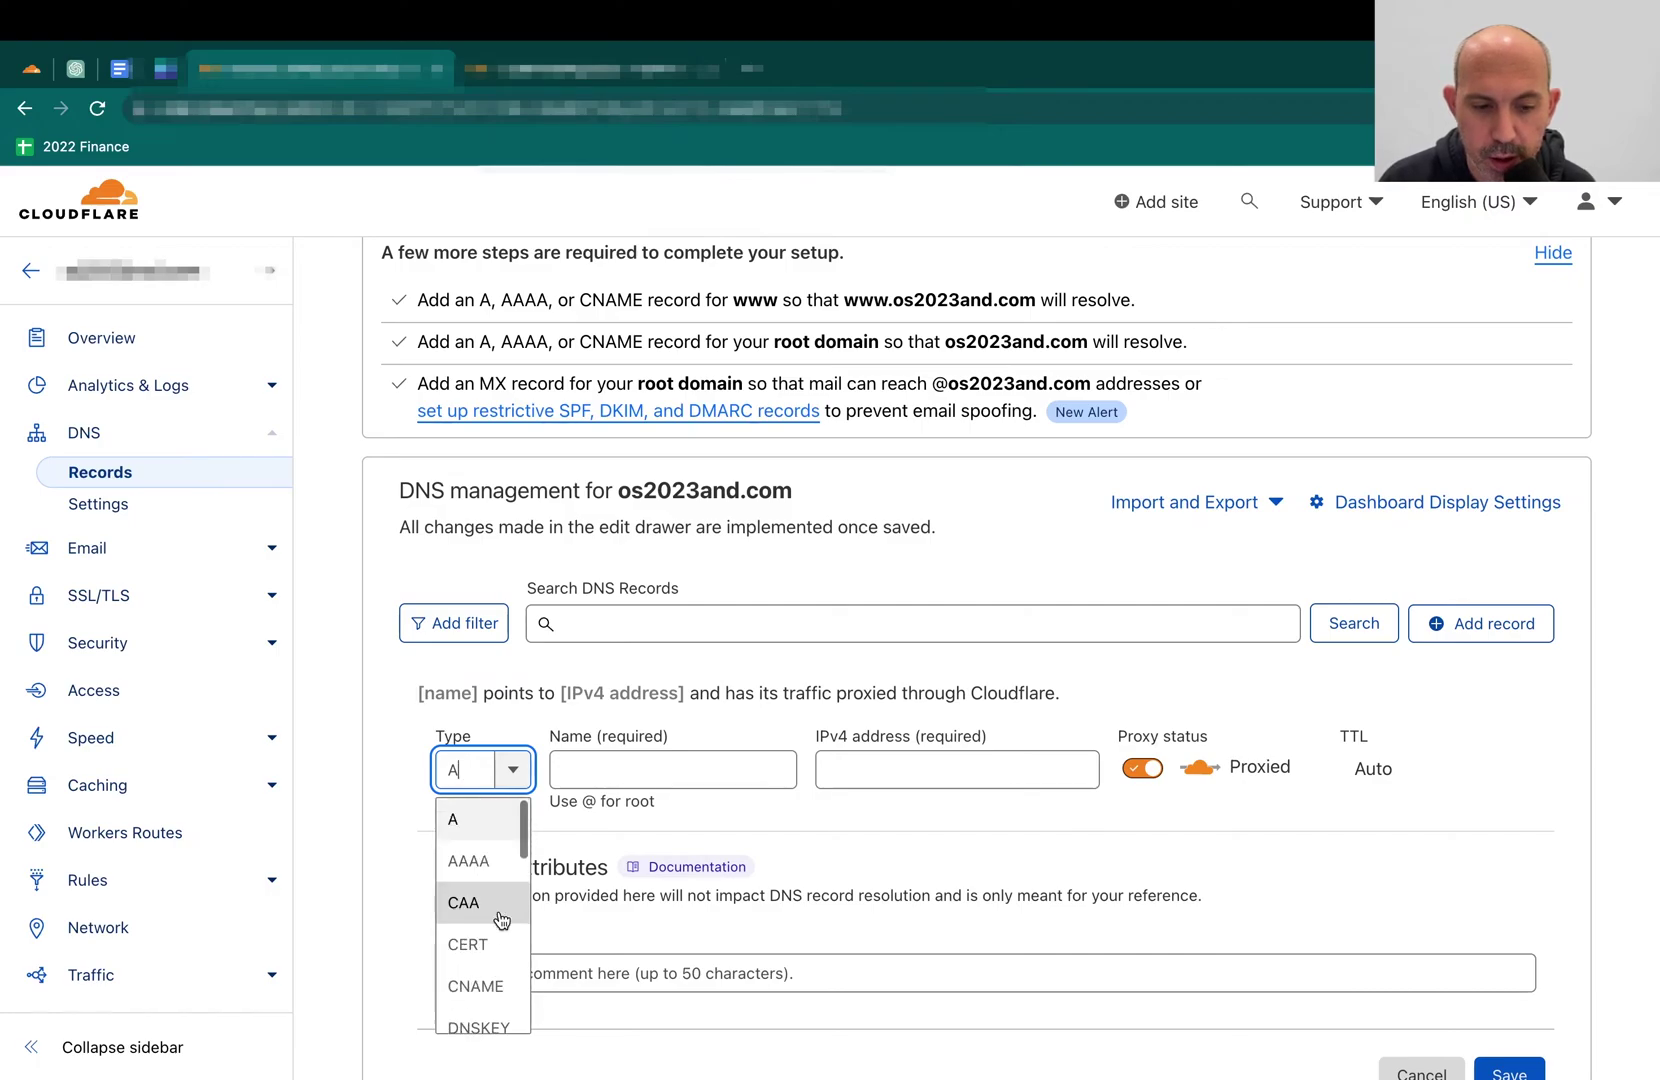
pyautogui.click(804, 692)
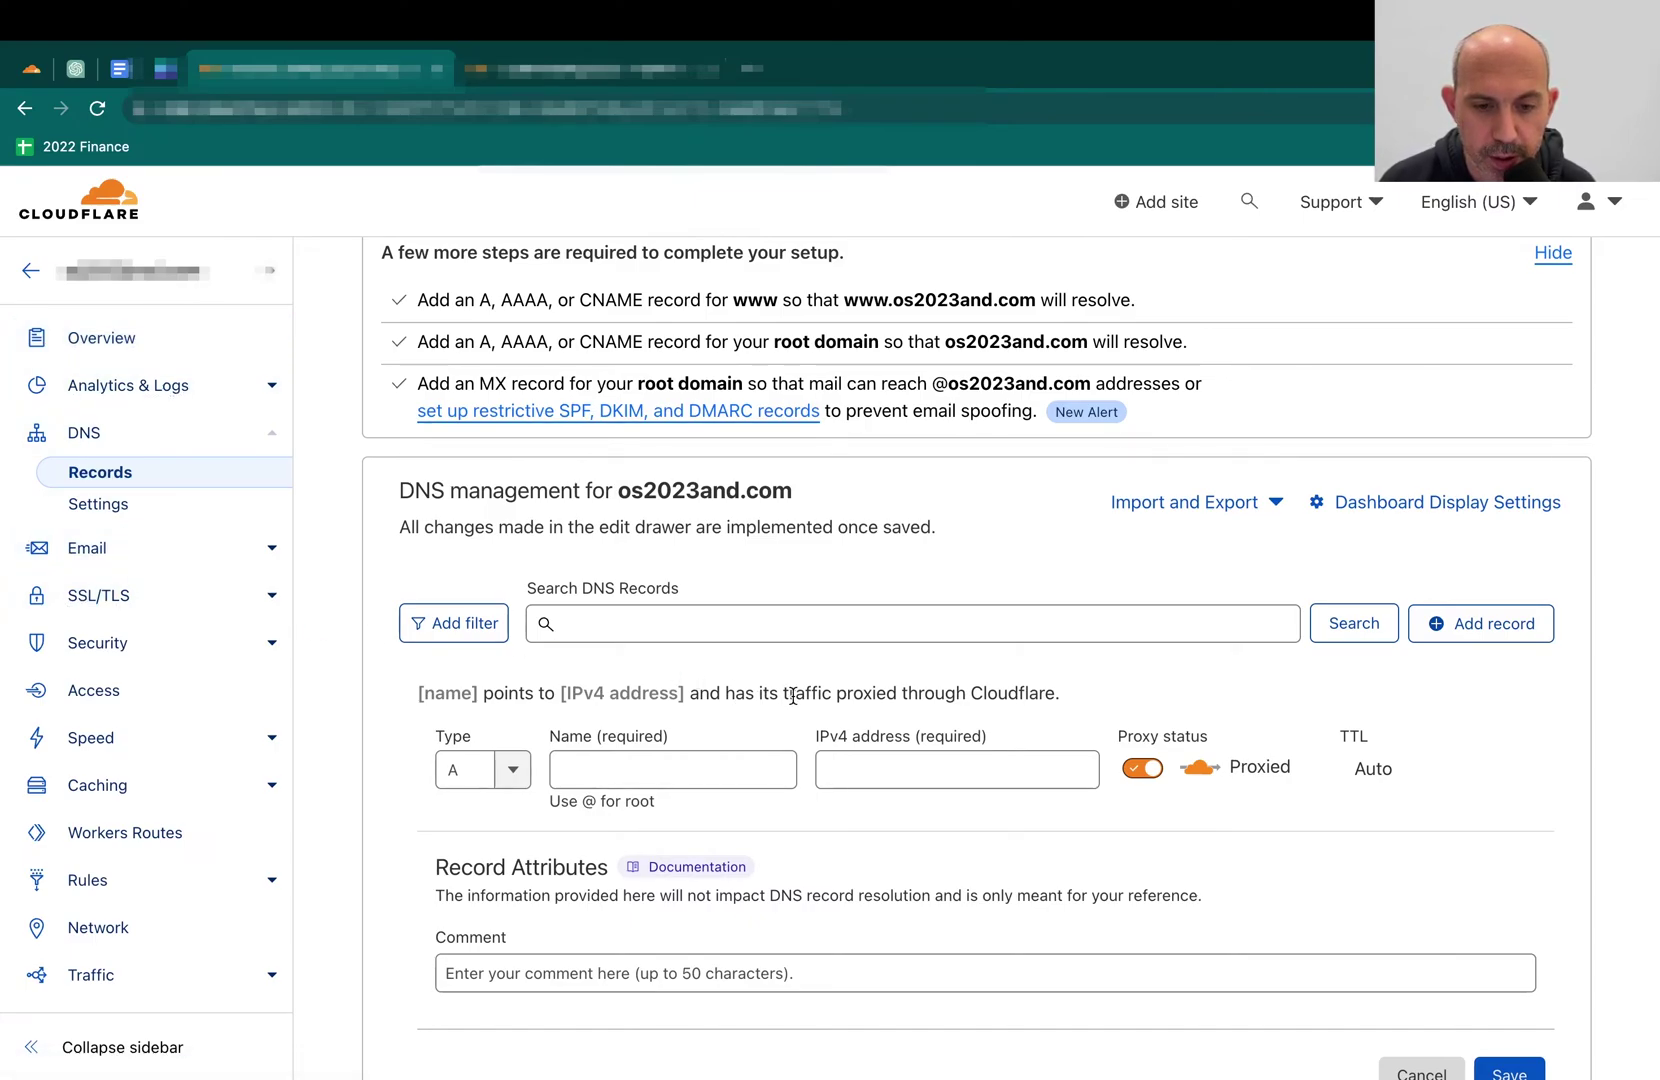
pyautogui.moveTo(796, 693); pyautogui.dragTo(888, 697)
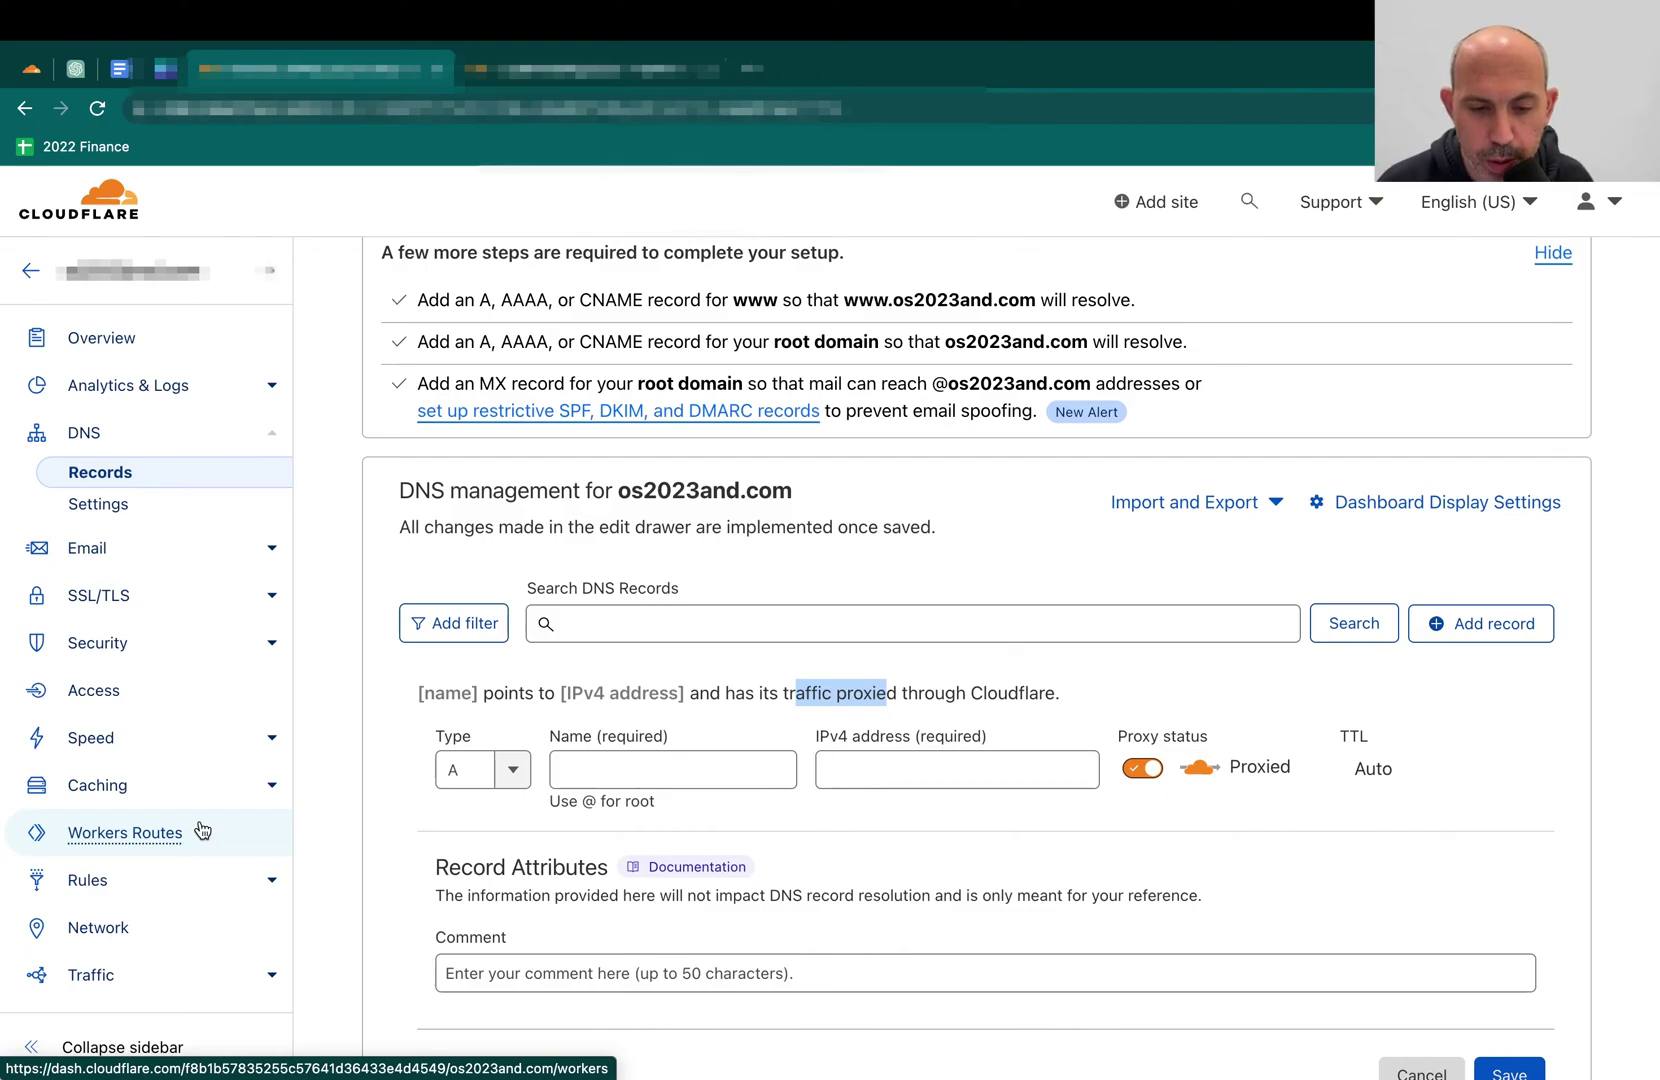
# Go to My Profile > Authentication from the user menu.
pyautogui.click(1590, 204)
pyautogui.click(1558, 274)
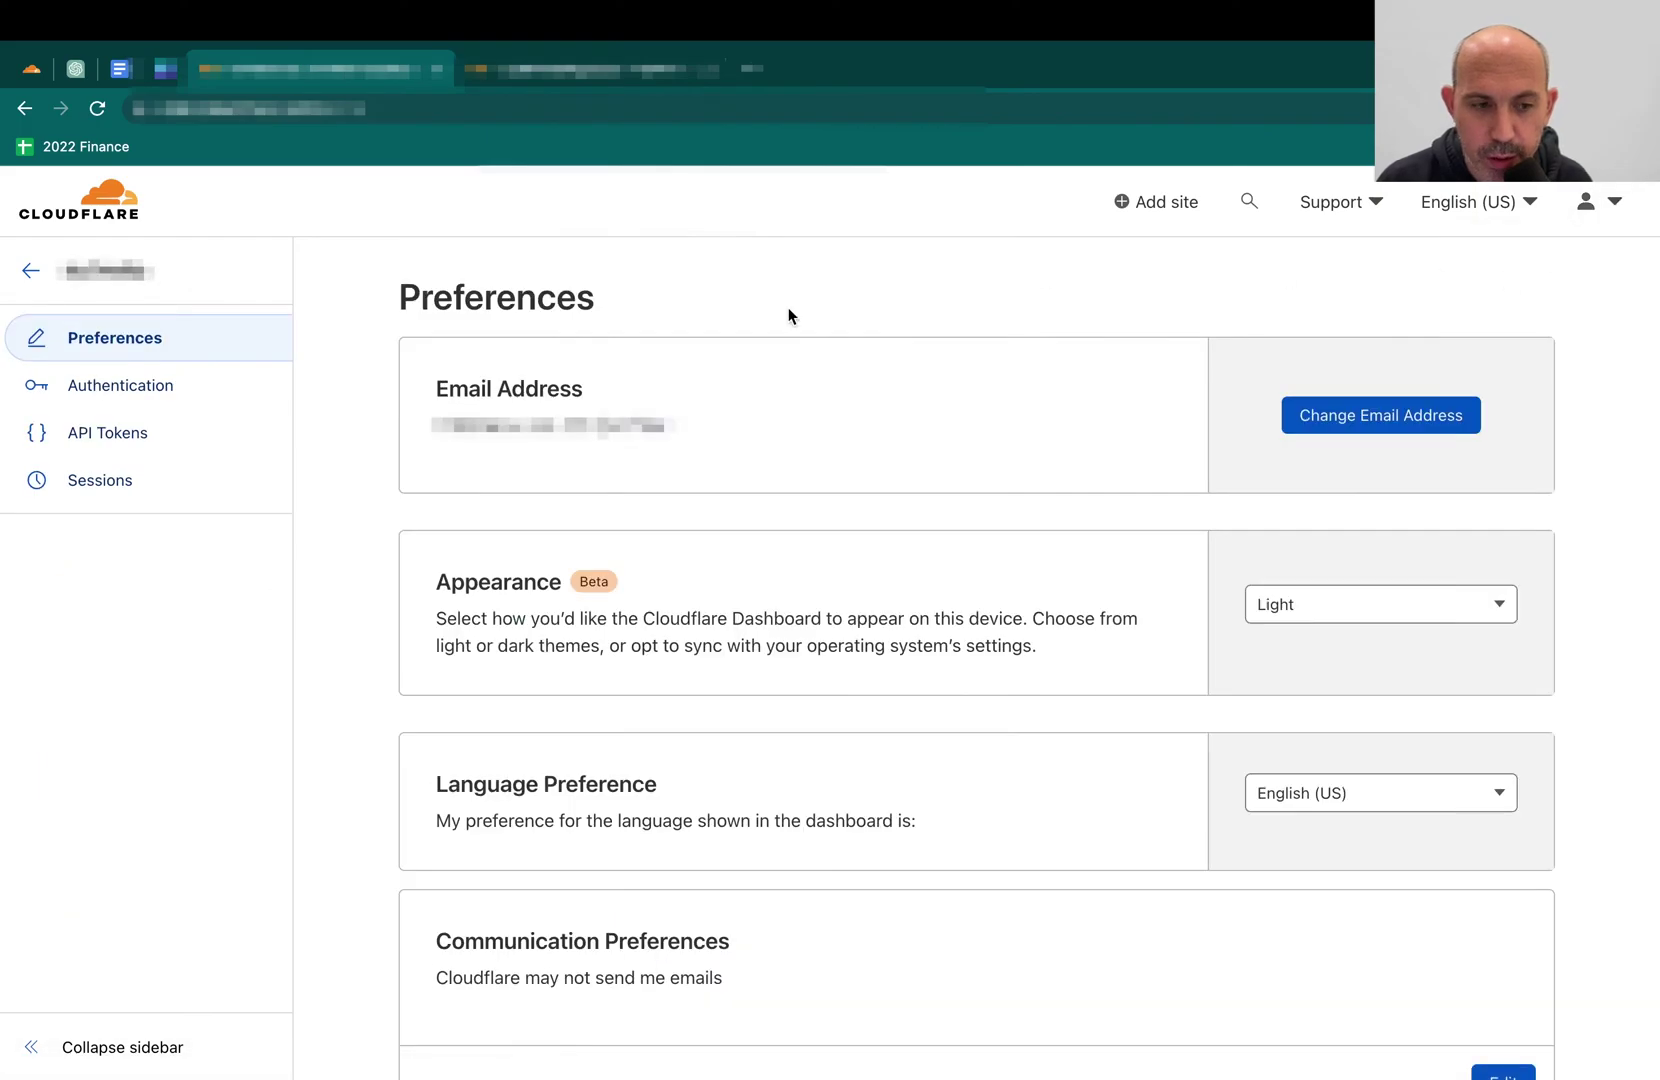
pyautogui.click(189, 394)
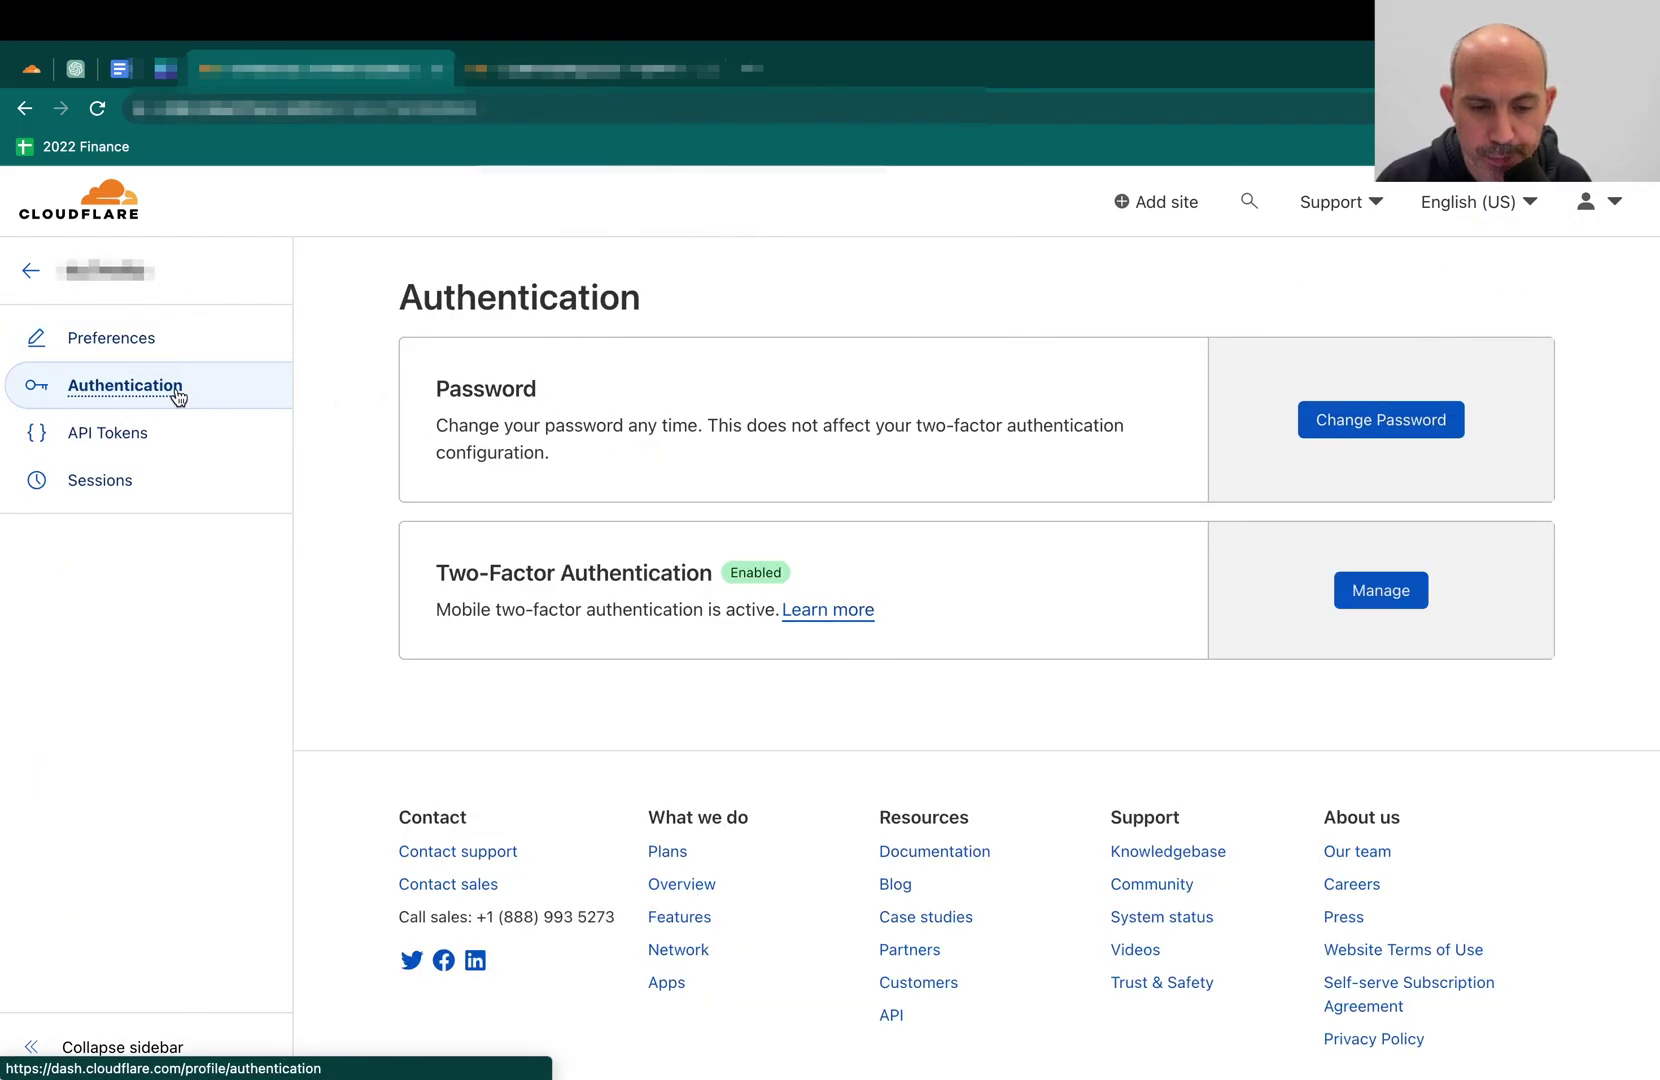
# Highlight the Two-Factor Authentication heading showing mobile 2FA as Enabled.
pyautogui.moveTo(466, 576); pyautogui.dragTo(662, 578)
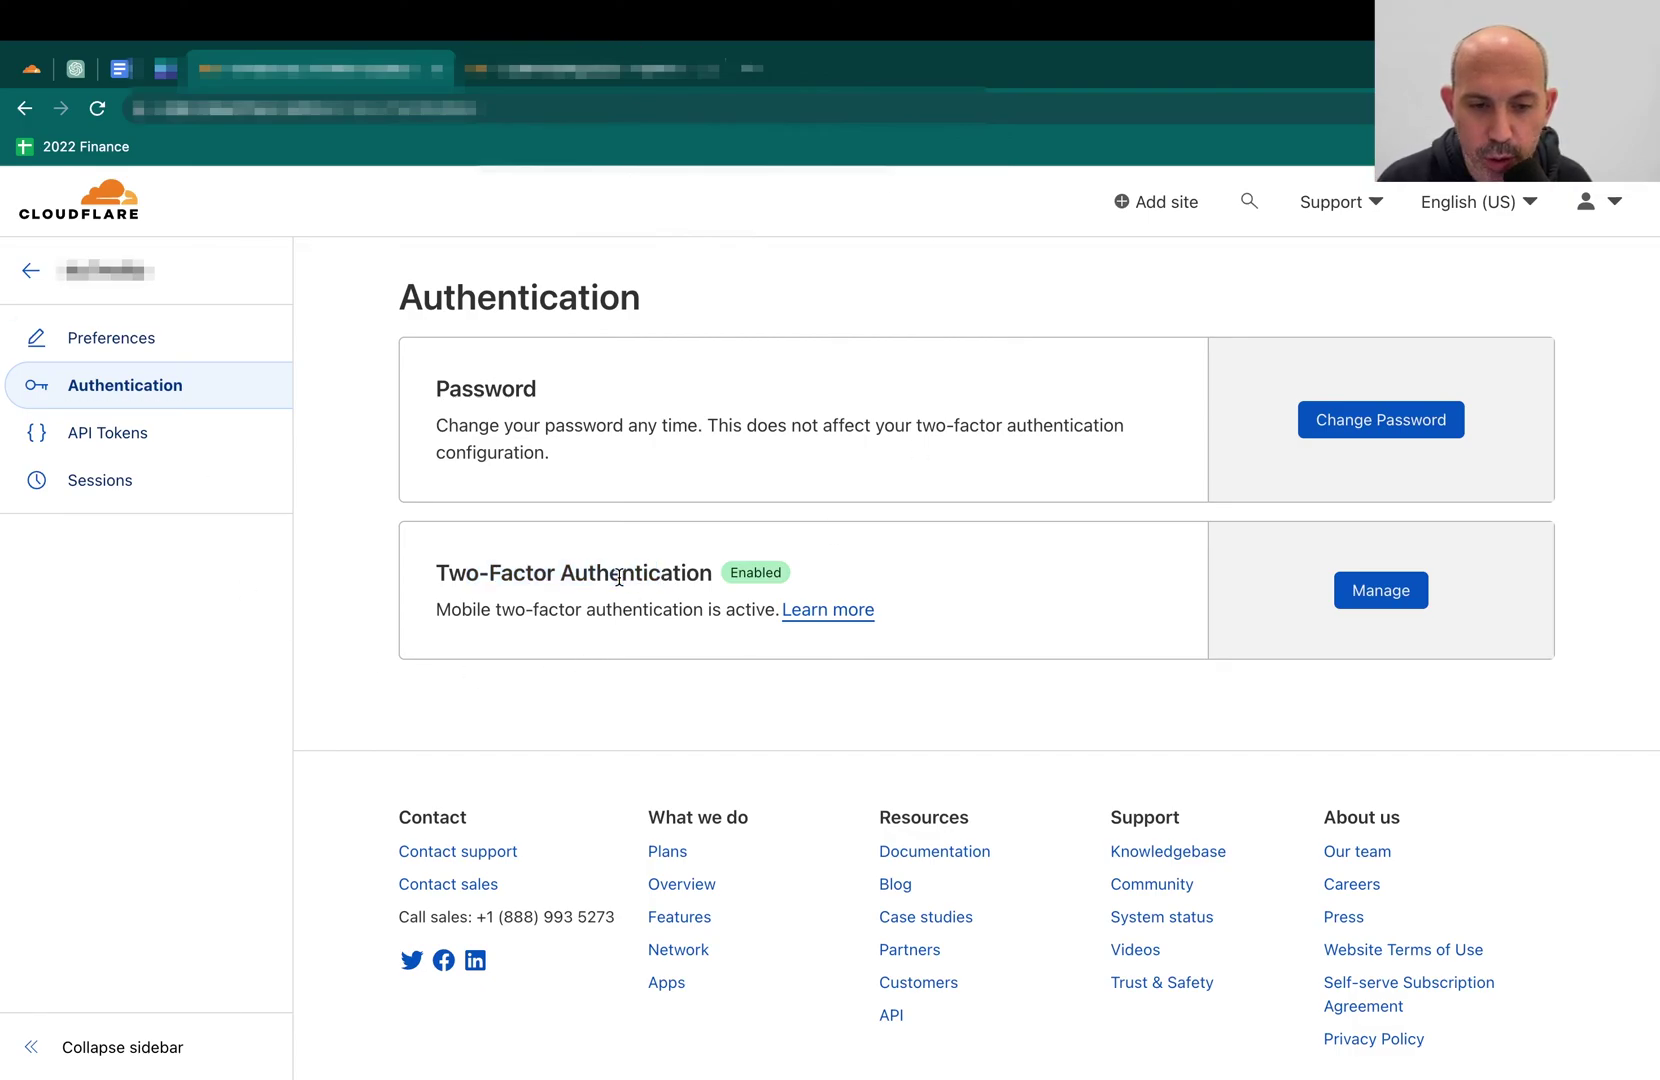
pyautogui.tripleClick(619, 578)
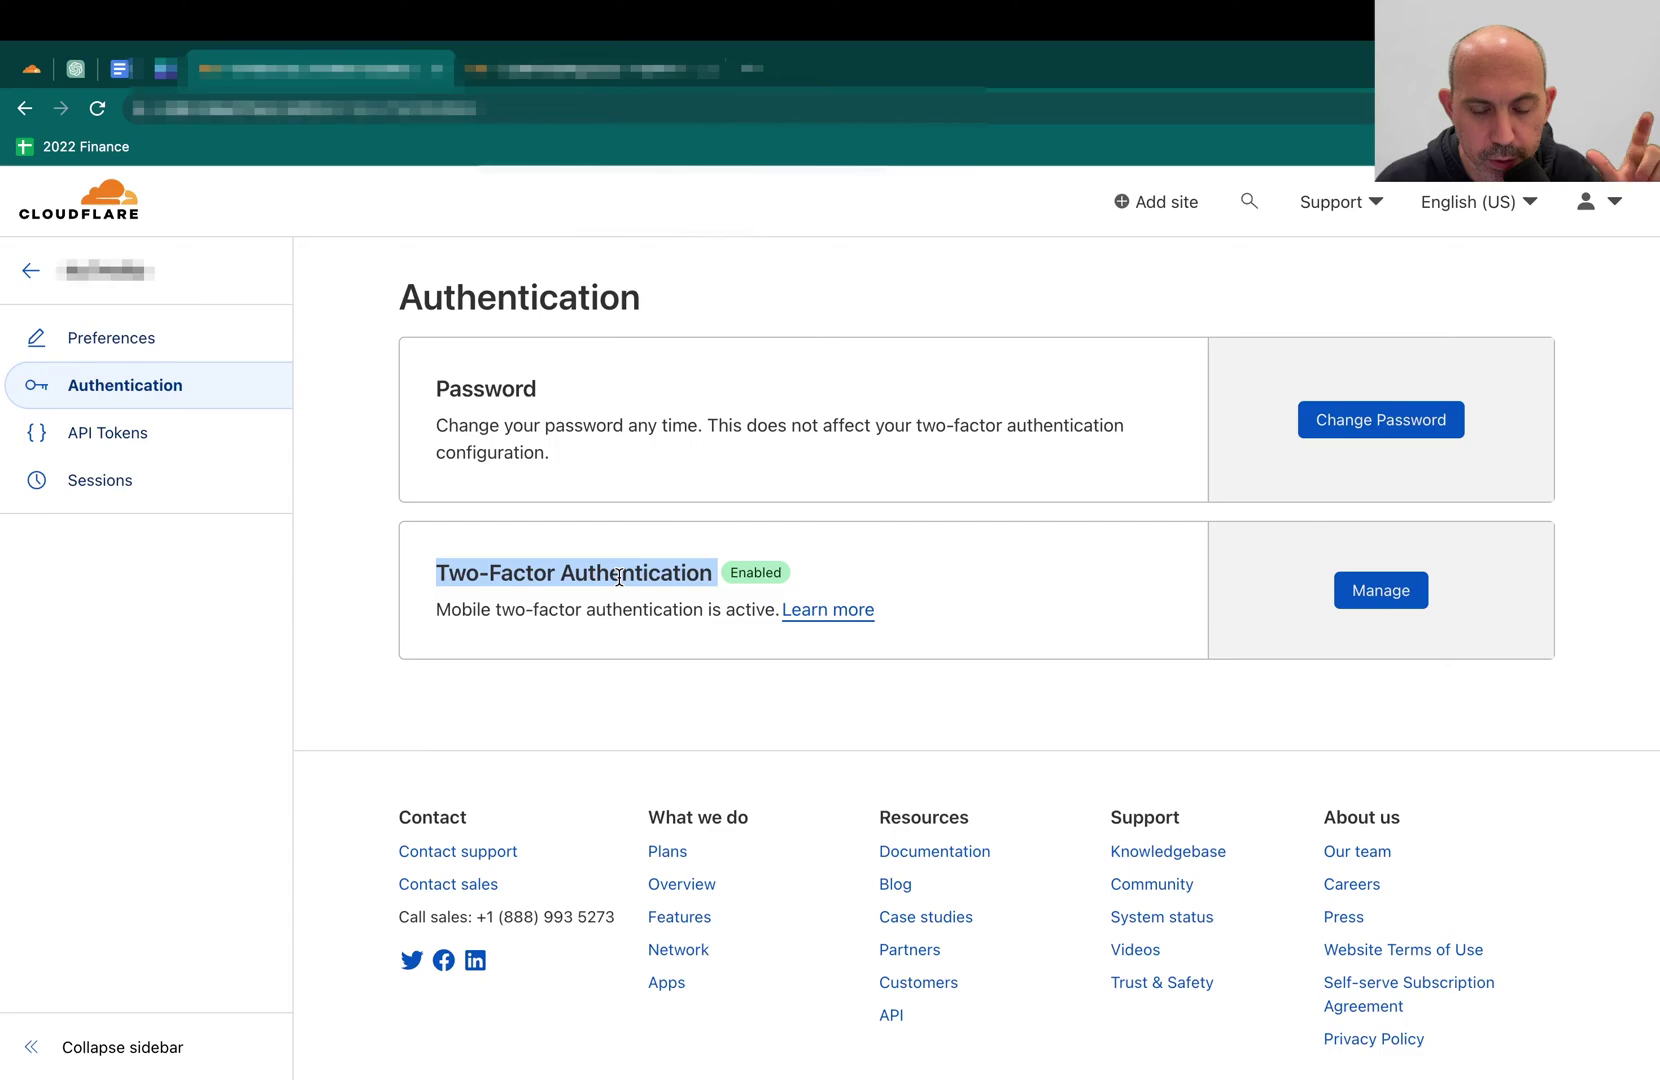
pyautogui.doubleClick(619, 578)
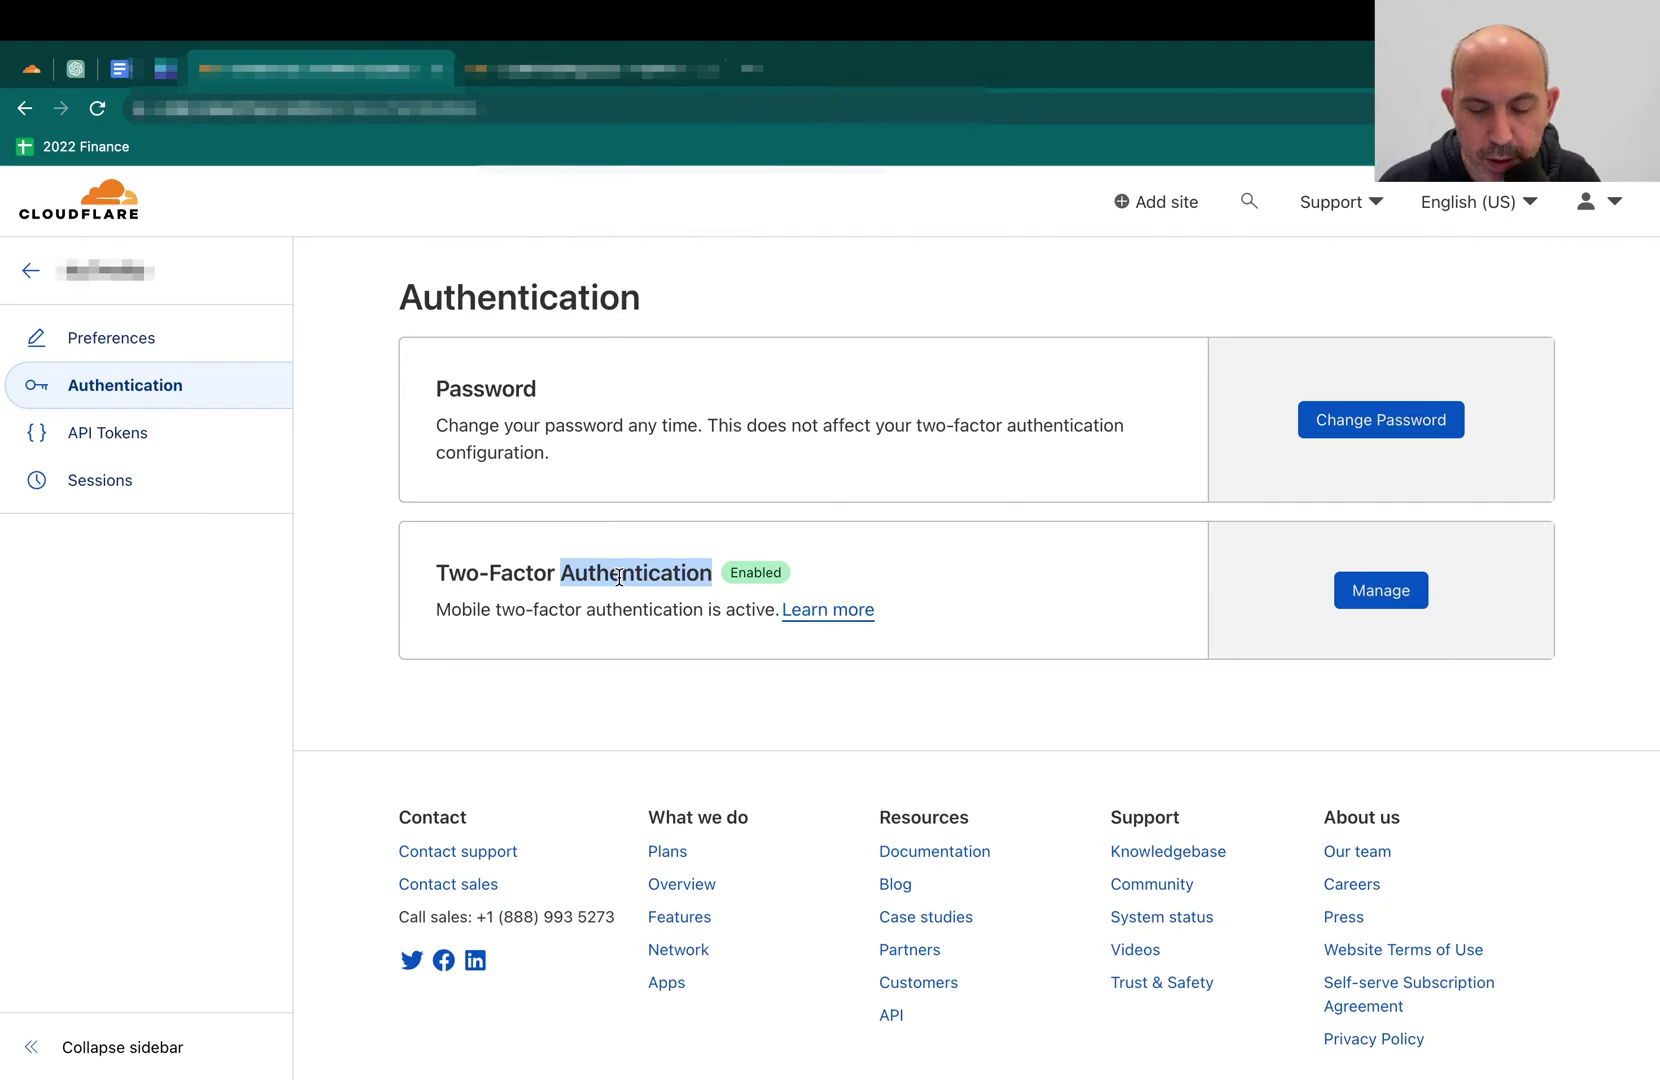
pyautogui.click(908, 575)
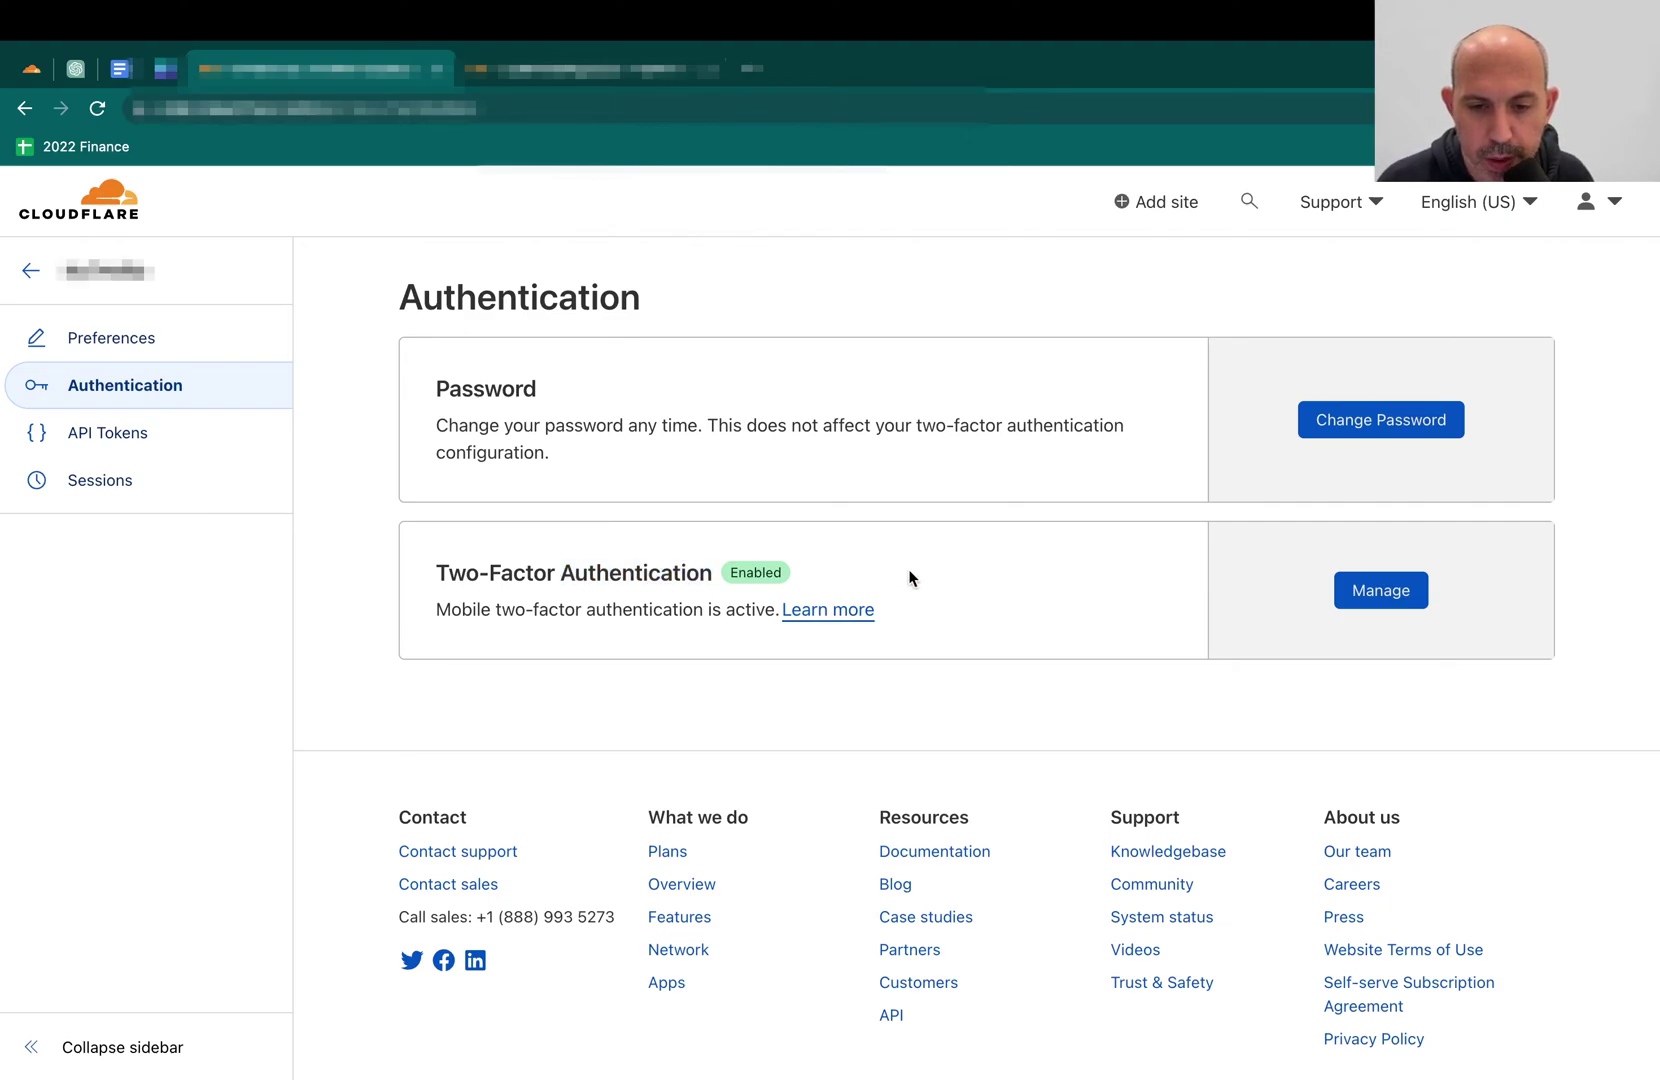
pyautogui.tripleClick(579, 566)
pyautogui.click(1021, 557)
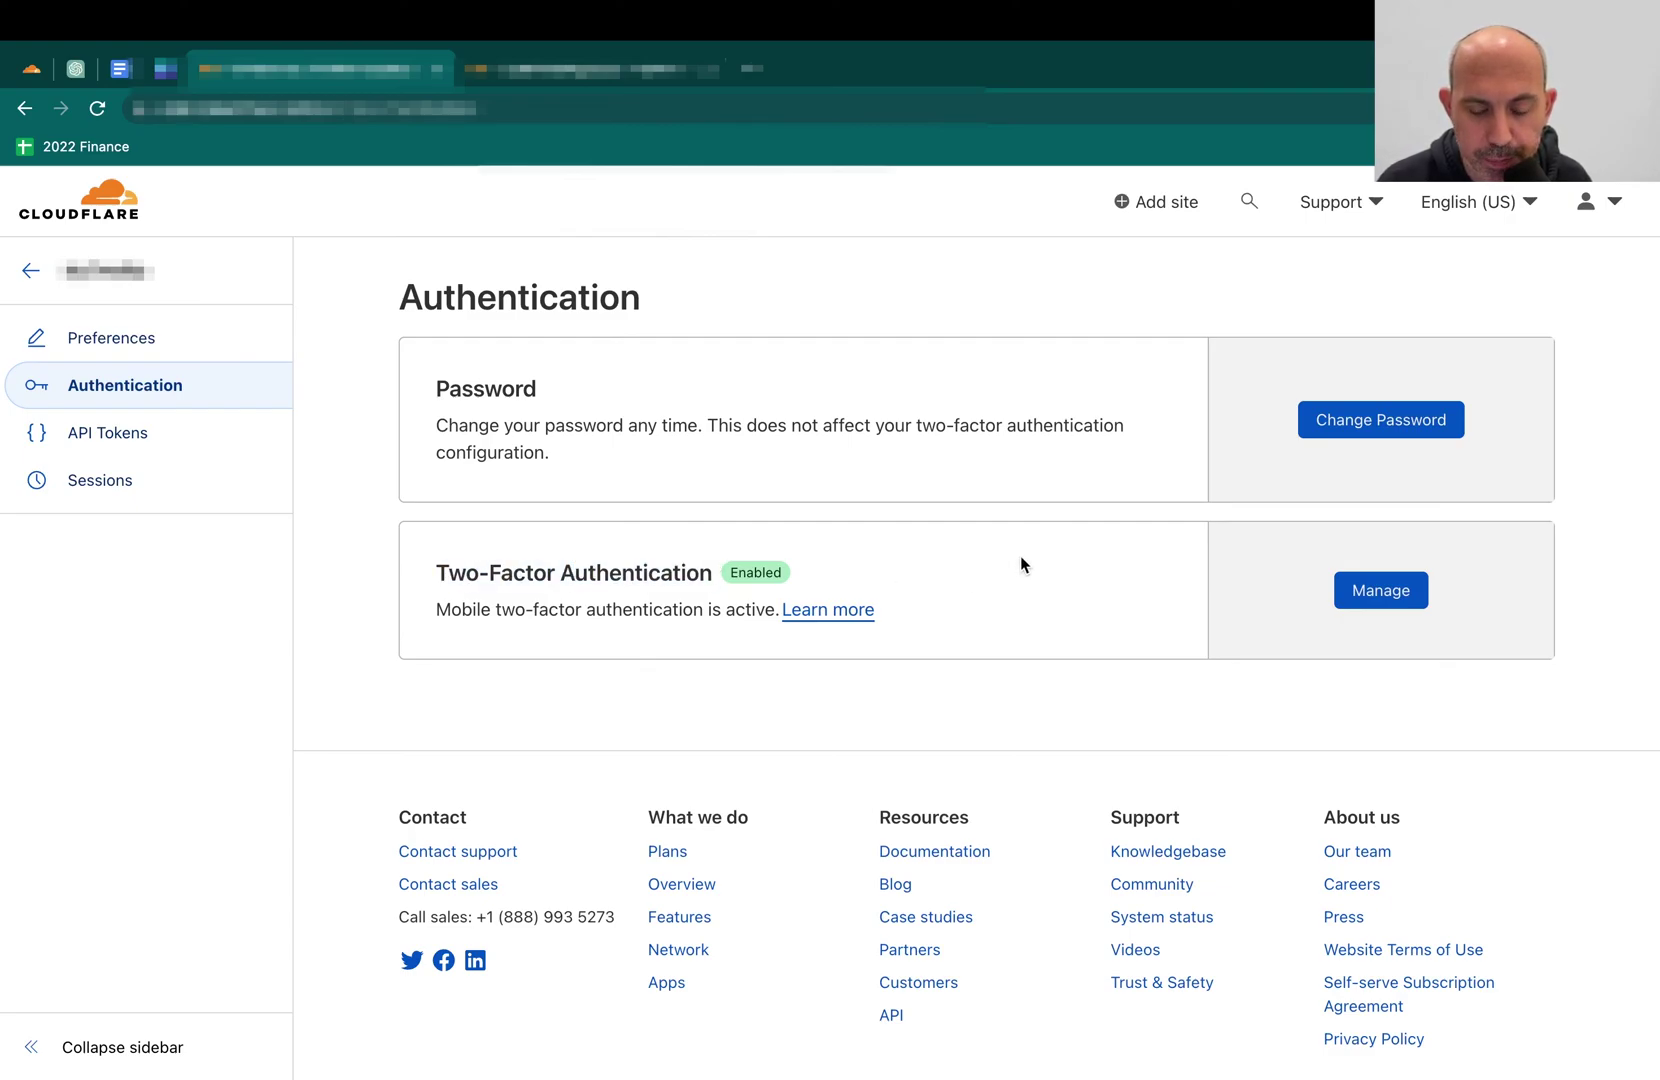